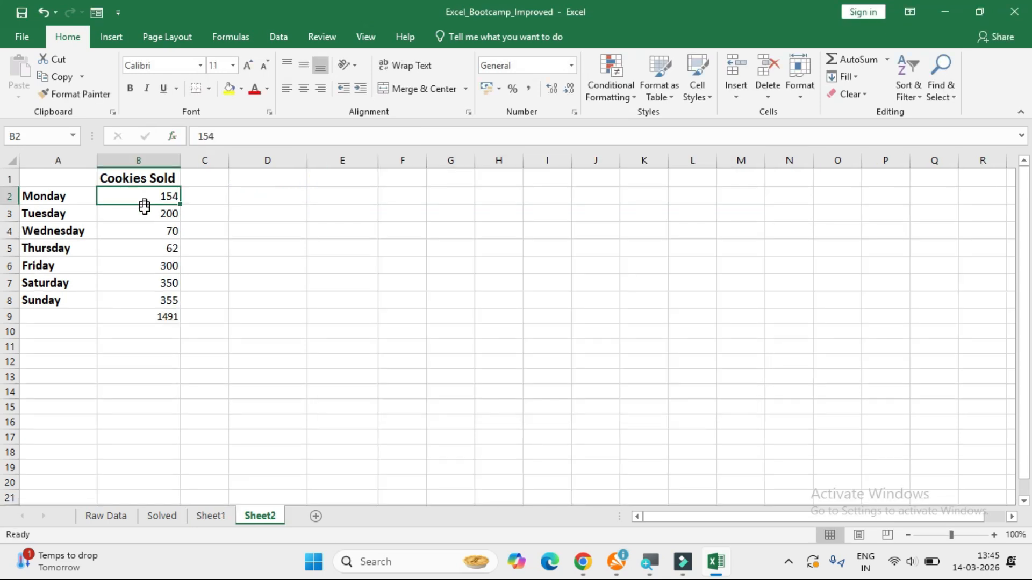
{"action": "left_click_drag", "start_coordinate": [143, 203], "coordinate": [143, 211]}
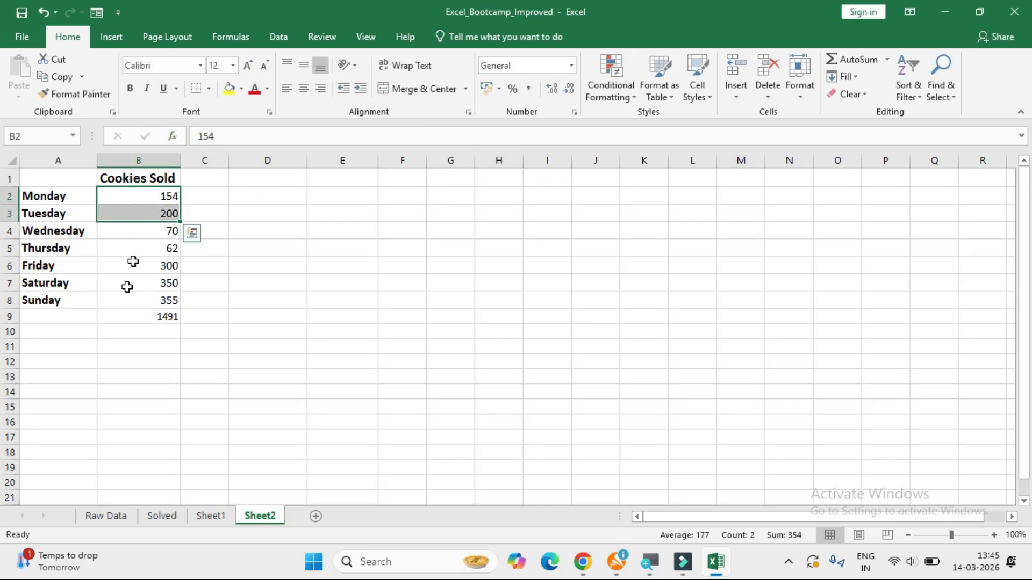
{"action": "double_click", "coordinate": [131, 316]}
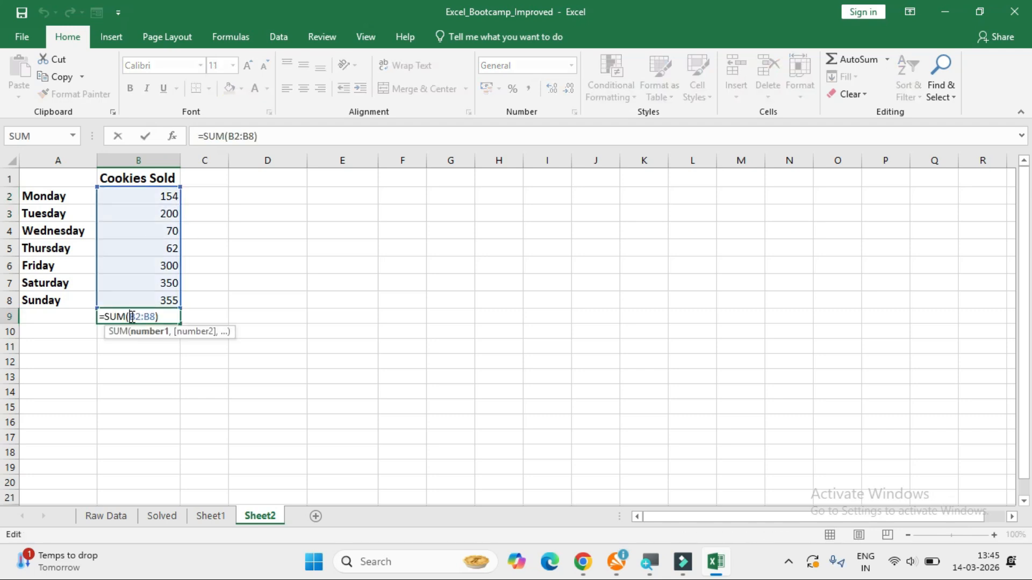
{"action": "left_click", "coordinate": [220, 38]}
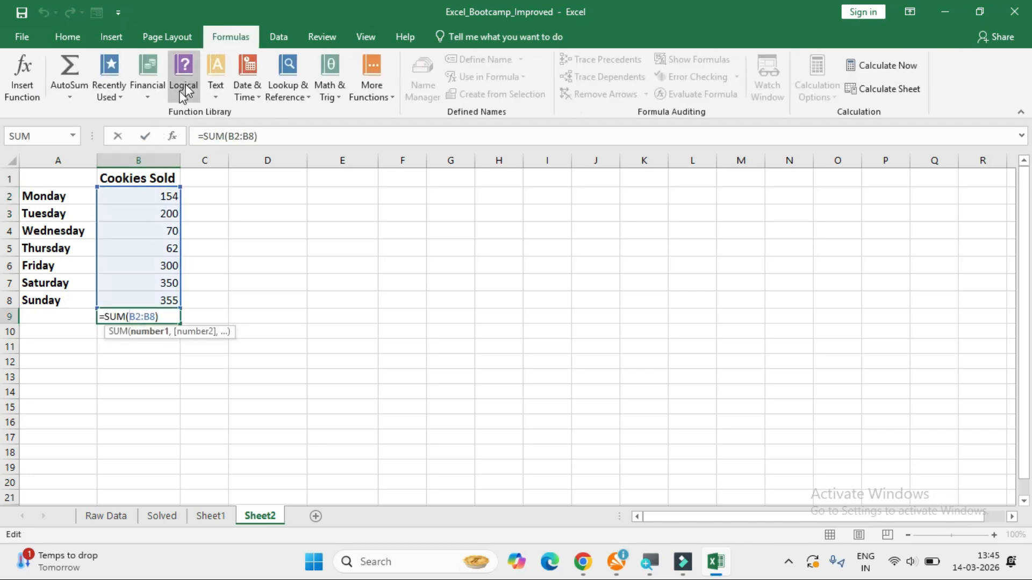
{"action": "left_click", "coordinate": [145, 96]}
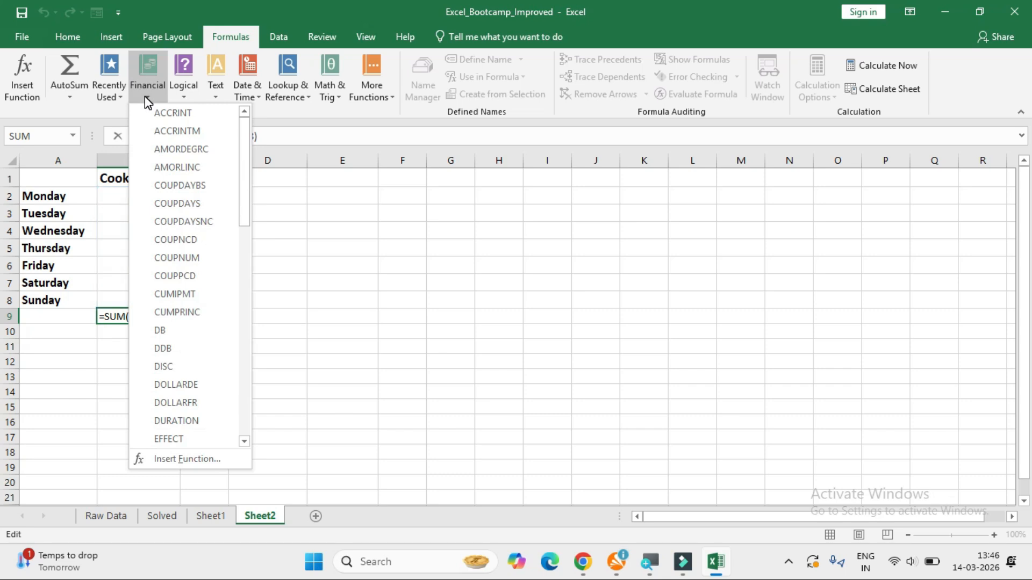
{"action": "left_click", "coordinate": [213, 517]}
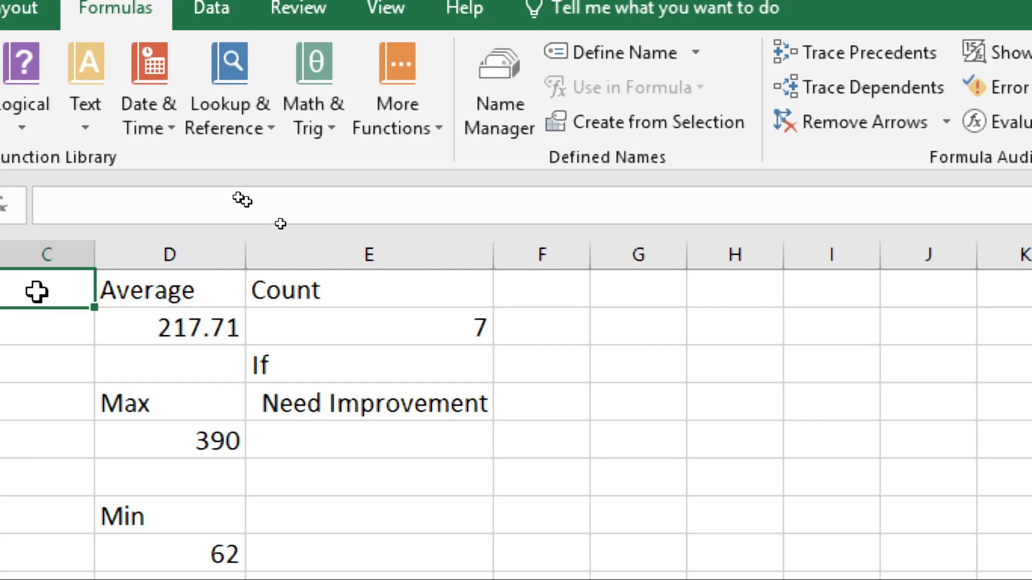
{"action": "left_click_drag", "start_coordinate": [36, 292], "coordinate": [344, 518]}
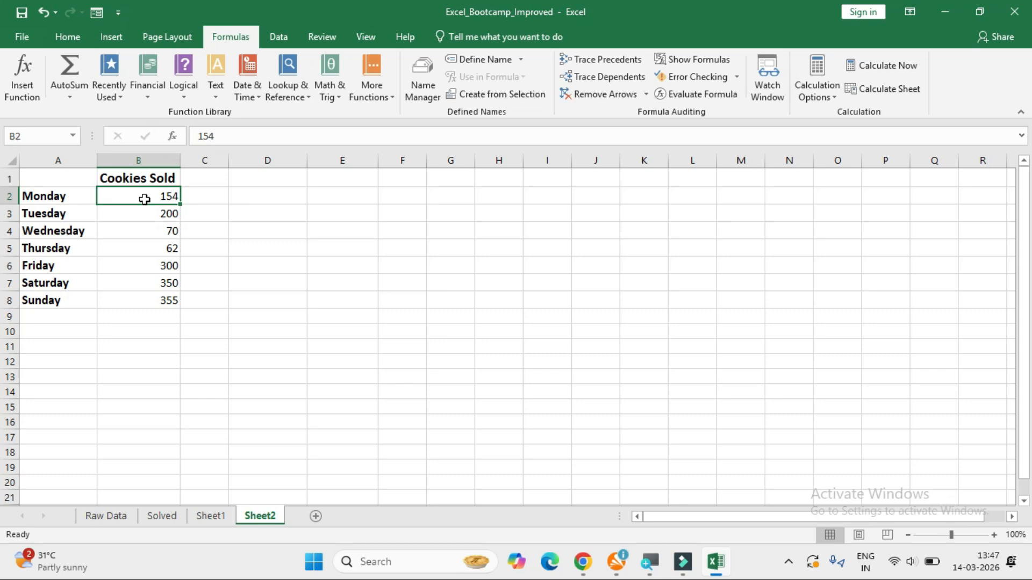
Add the Monday and Tuesday sales as fixed numbers in cell C2 with the formula =154+200.
{"action": "left_click_drag", "start_coordinate": [65, 196], "coordinate": [66, 213]}
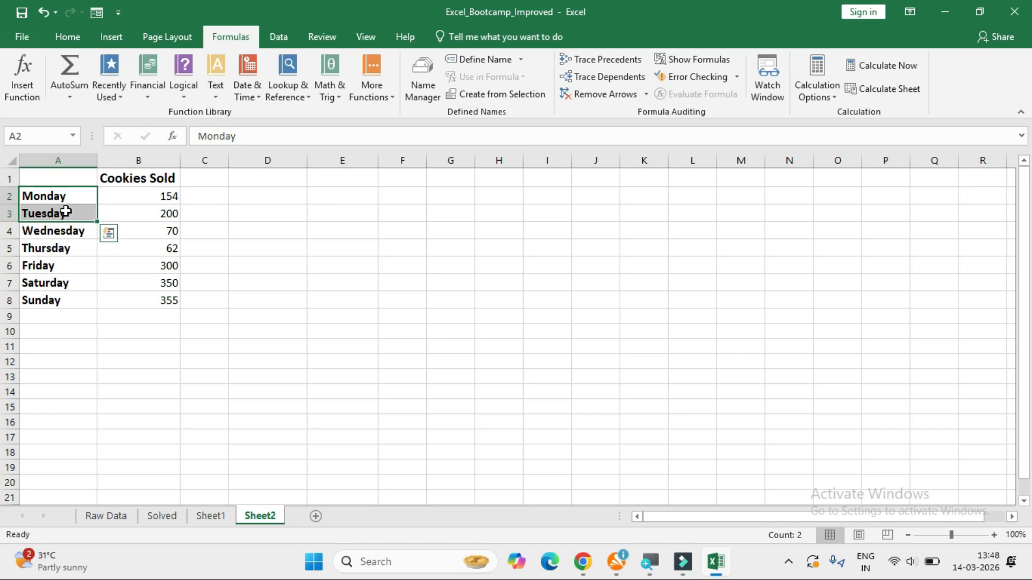
{"action": "left_click", "coordinate": [199, 198]}
{"action": "type", "text": "=154+200"}
{"action": "key", "text": "Return"}
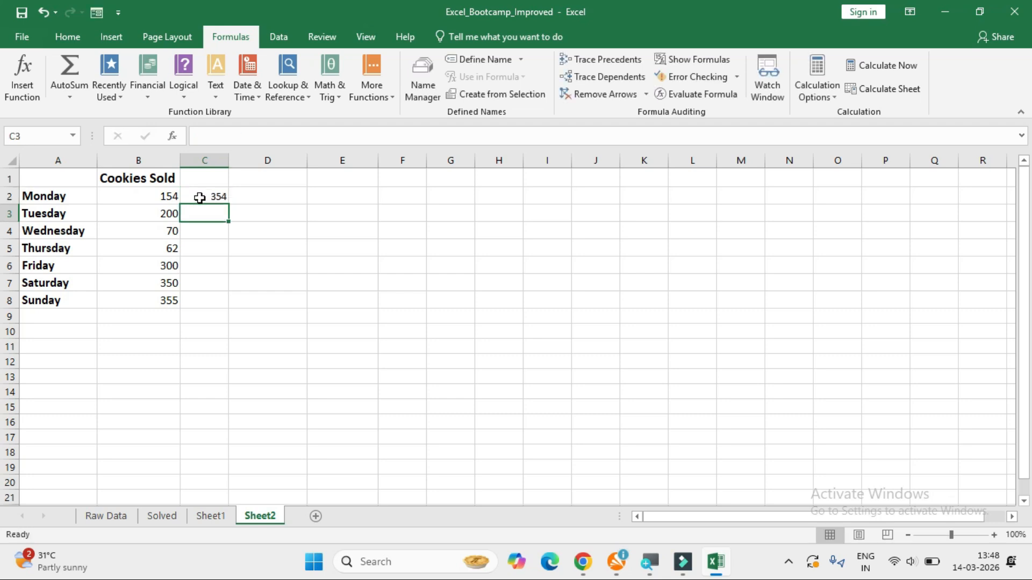
{"action": "left_click", "coordinate": [199, 198]}
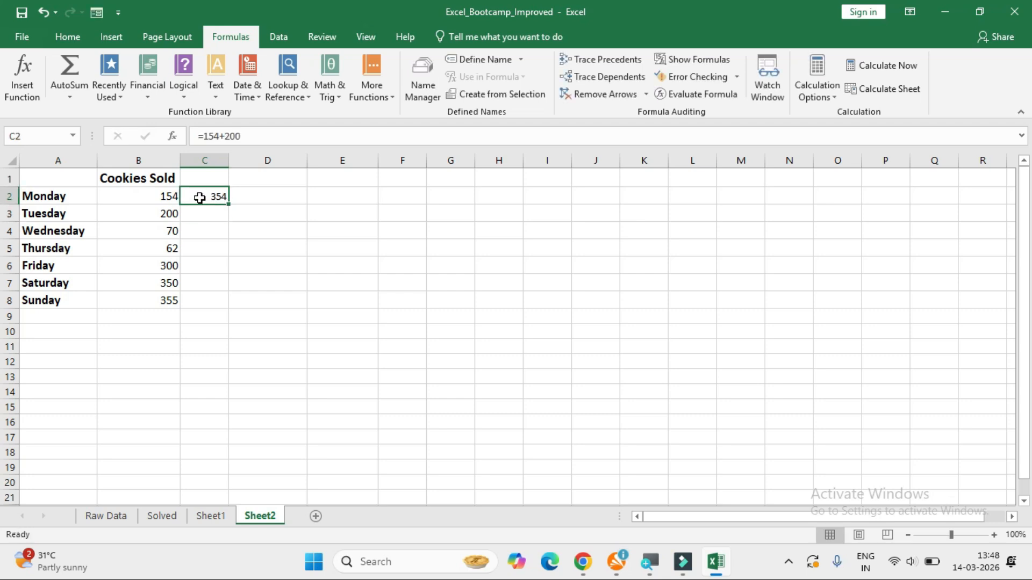
Change Monday's cookies sold in cell B2 to 155.
{"action": "left_click_drag", "start_coordinate": [173, 198], "coordinate": [171, 210]}
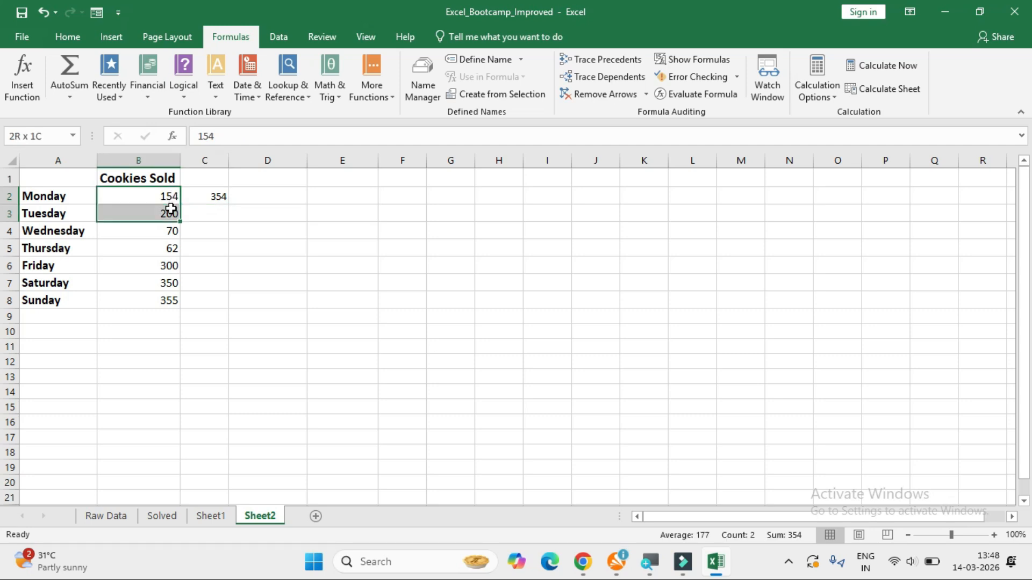
{"action": "double_click", "coordinate": [172, 197]}
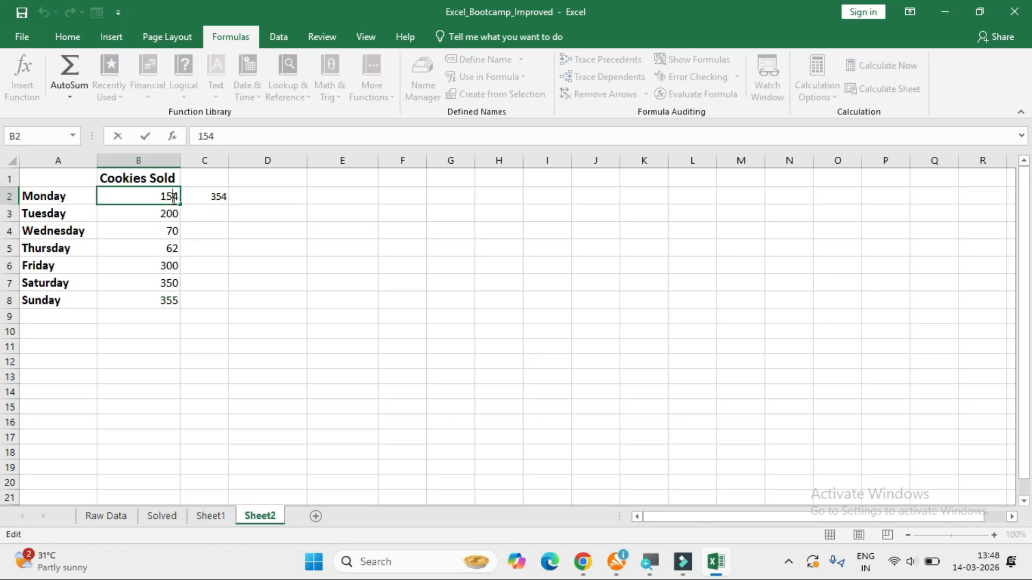
{"action": "key", "text": "BackSpace"}
{"action": "type", "text": "5"}
{"action": "key", "text": "Return"}
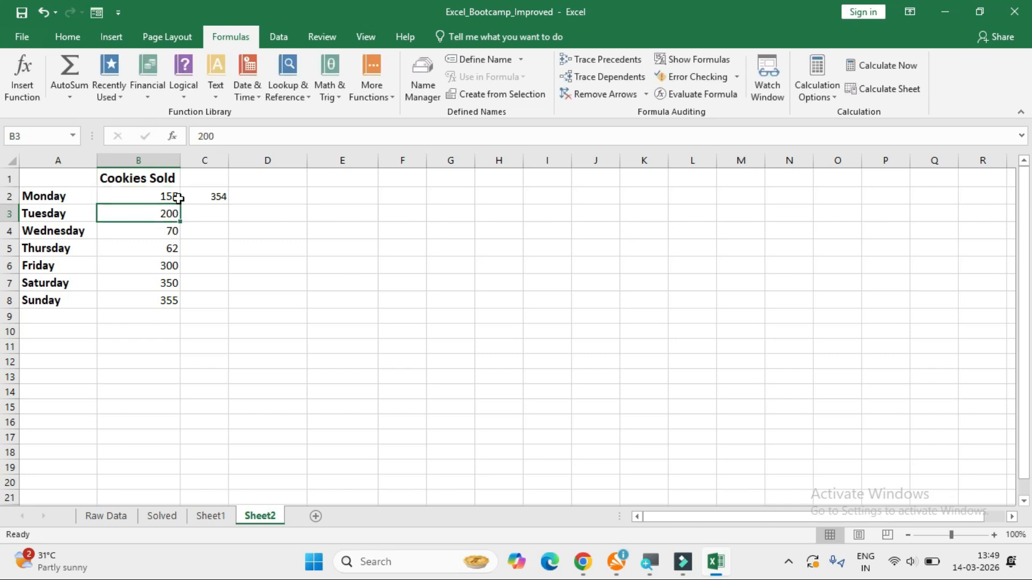
Replace the fixed-number formula in C2 with the cell-reference sum =B2+B3.
{"action": "left_click", "coordinate": [200, 198]}
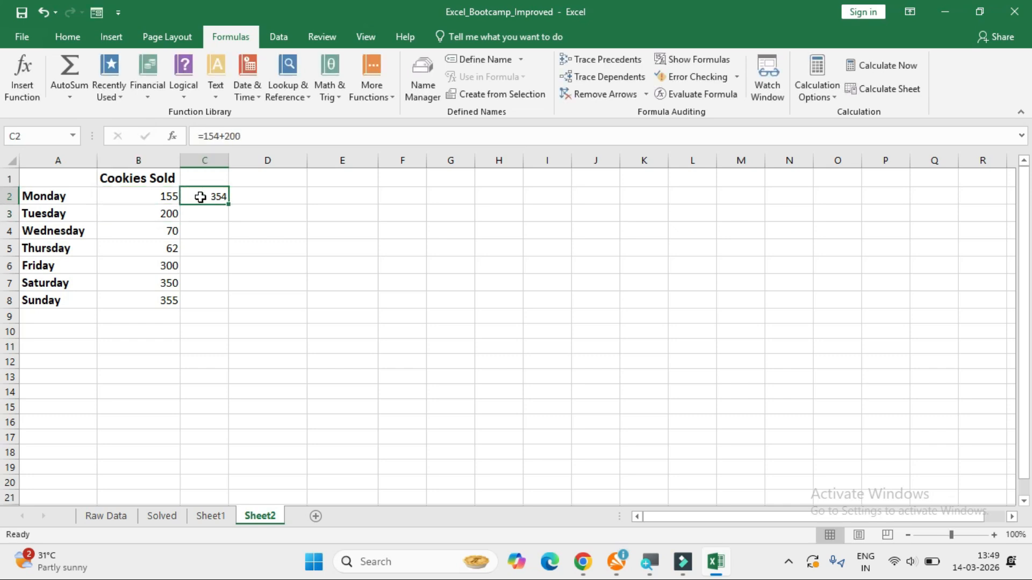
{"action": "key", "text": "Delete"}
{"action": "type", "text": "="}
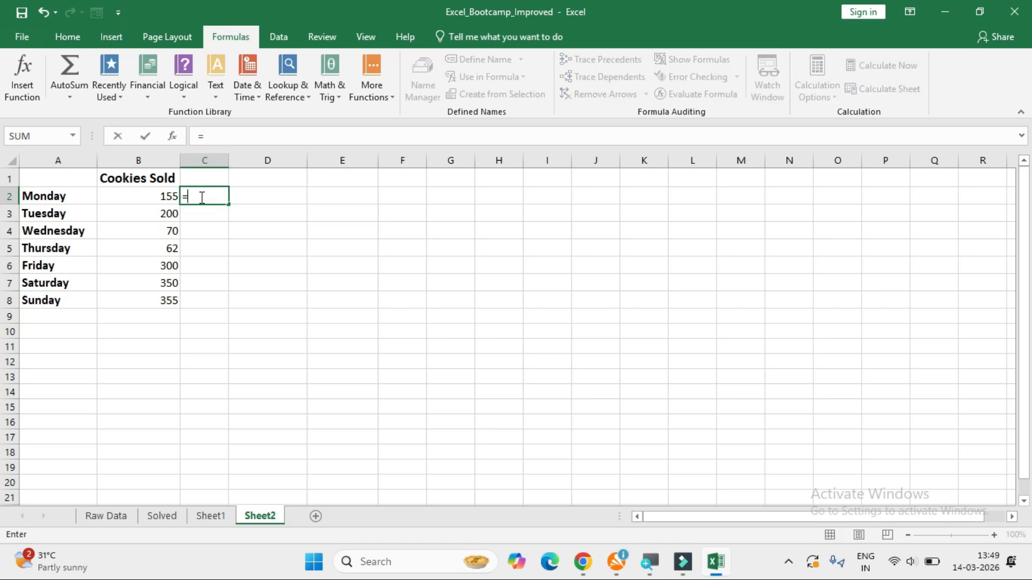
{"action": "left_click", "coordinate": [162, 199]}
{"action": "type", "text": "+"}
{"action": "left_click", "coordinate": [168, 215]}
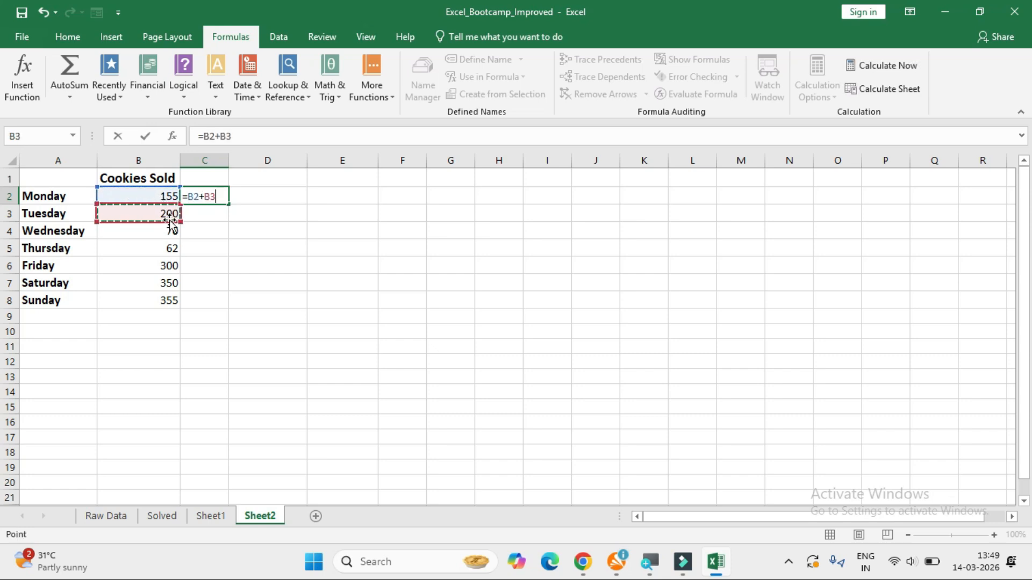
{"action": "key", "text": "Return"}
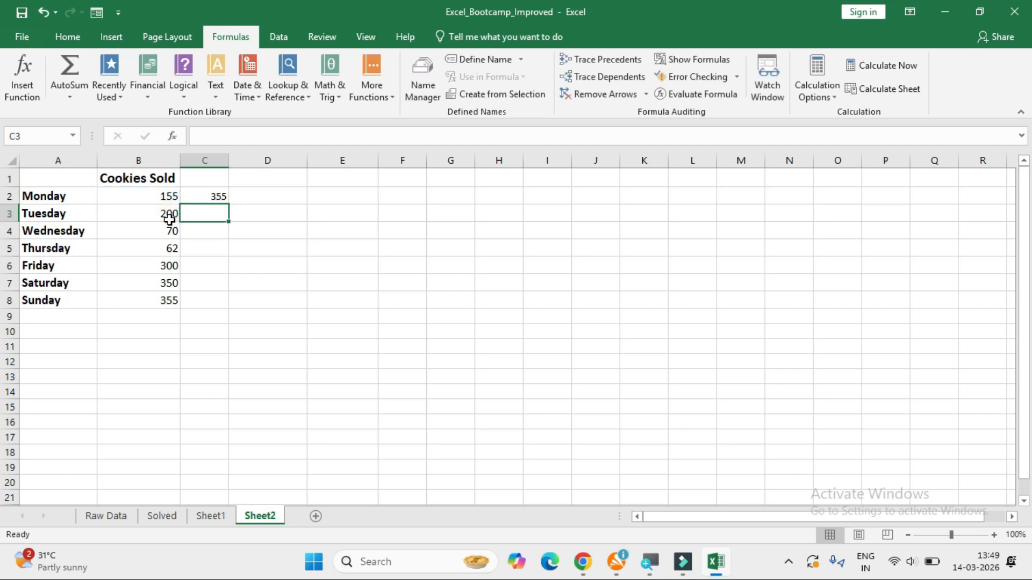
{"action": "key", "text": "Up"}
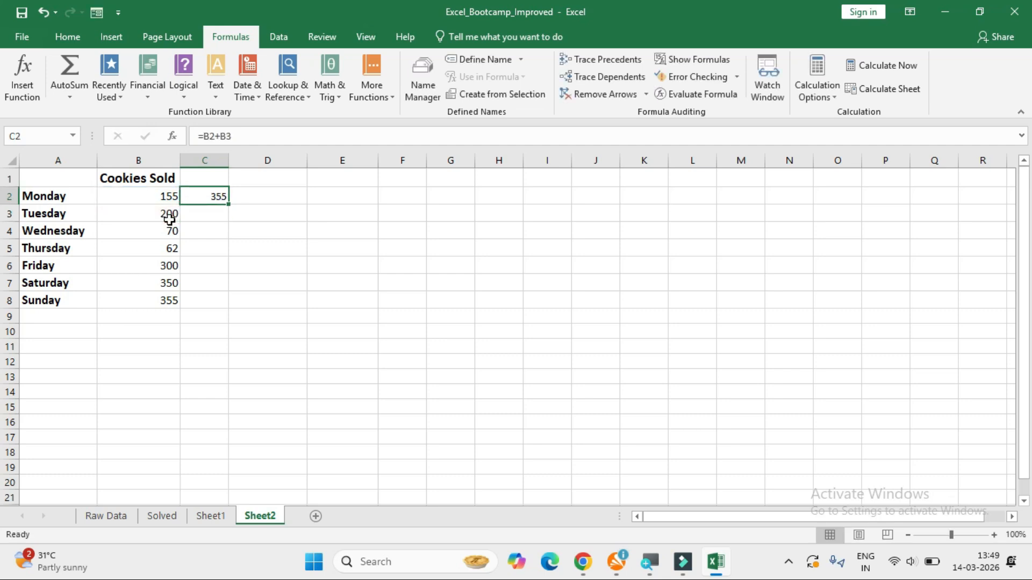
Set Monday's cookies sold in B2 to 156 and check the dependent sum in C2.
{"action": "double_click", "coordinate": [171, 197]}
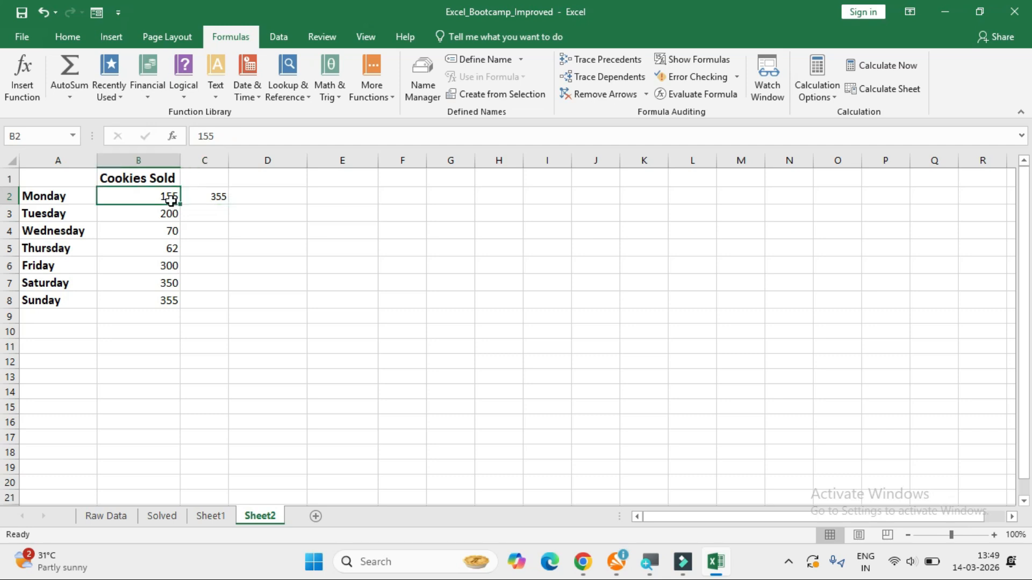
{"action": "left_click", "coordinate": [180, 200]}
{"action": "key", "text": "BackSpace"}
{"action": "type", "text": "6"}
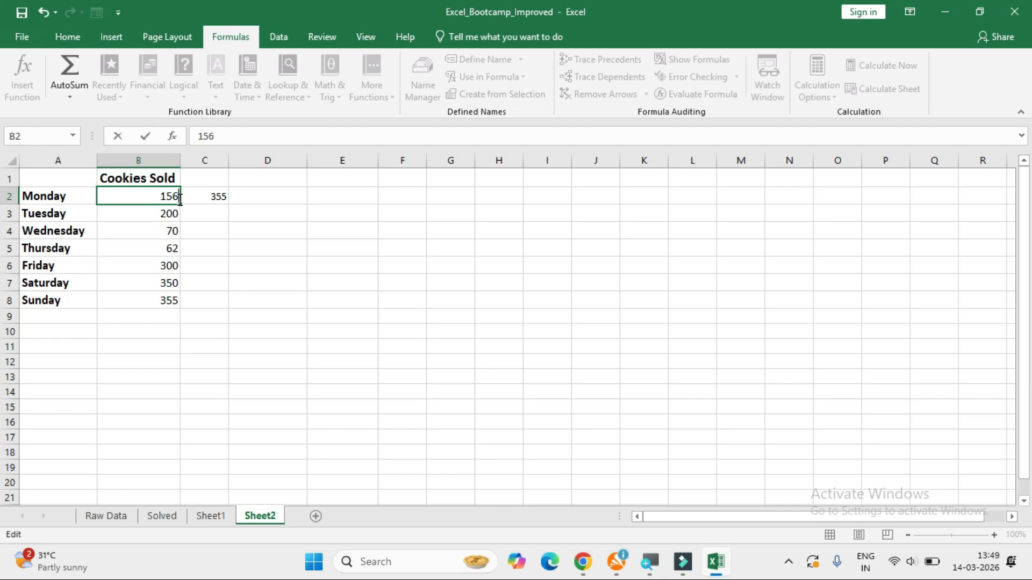
{"action": "key", "text": "ctrl+Return"}
{"action": "key", "text": "Down"}
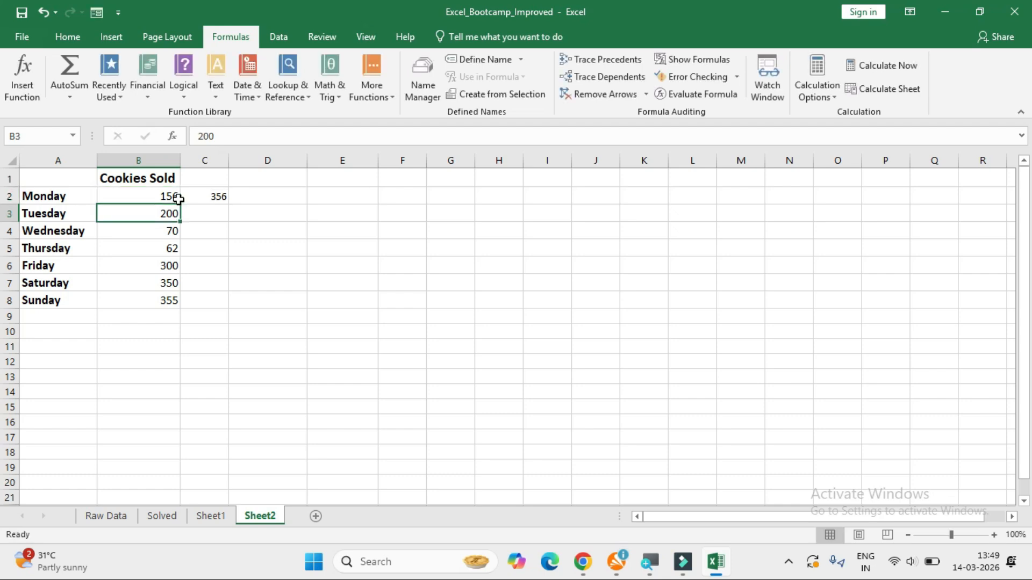
{"action": "left_click", "coordinate": [178, 199]}
{"action": "key", "text": "Right"}
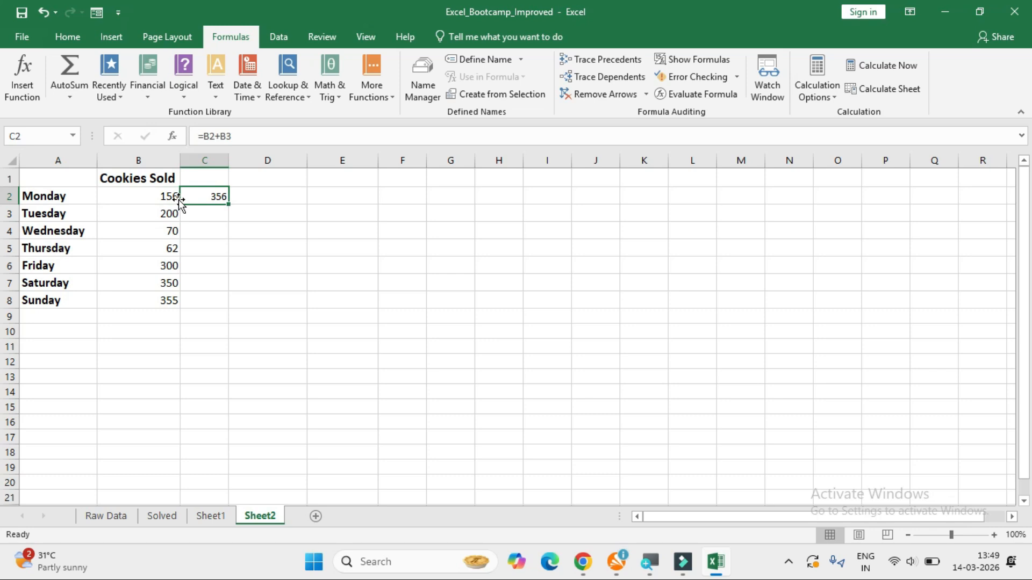
{"action": "key", "text": "Down"}
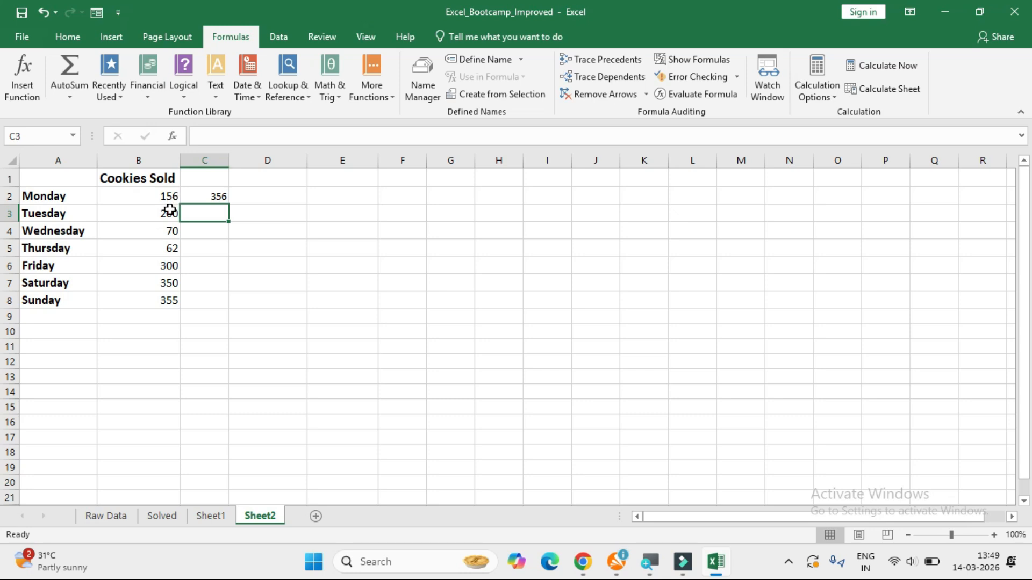
Subtract Monday's sales from Tuesday's in cell C3 with the formula =B3-B2.
{"action": "left_click", "coordinate": [170, 210]}
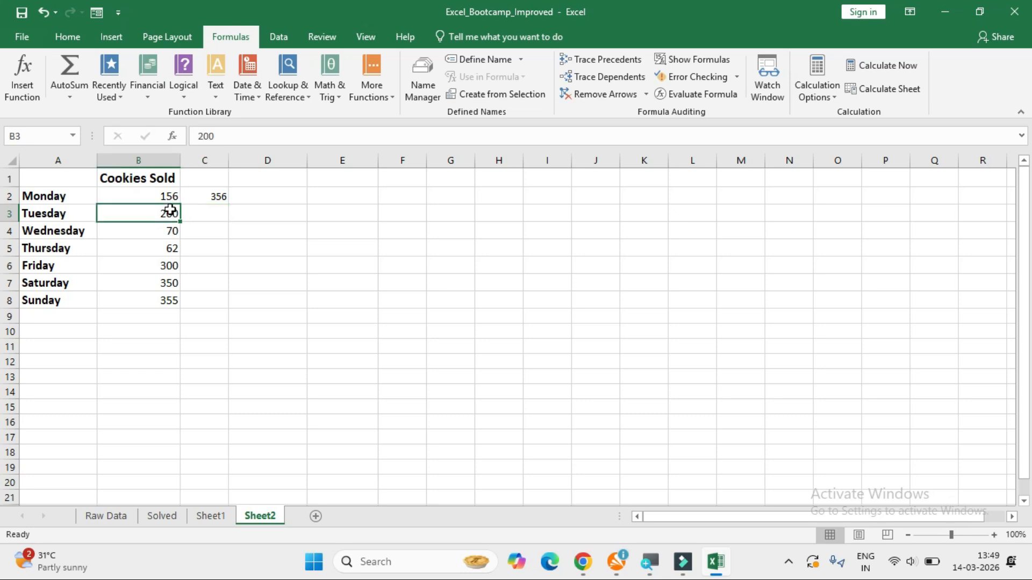
{"action": "left_click", "coordinate": [203, 213]}
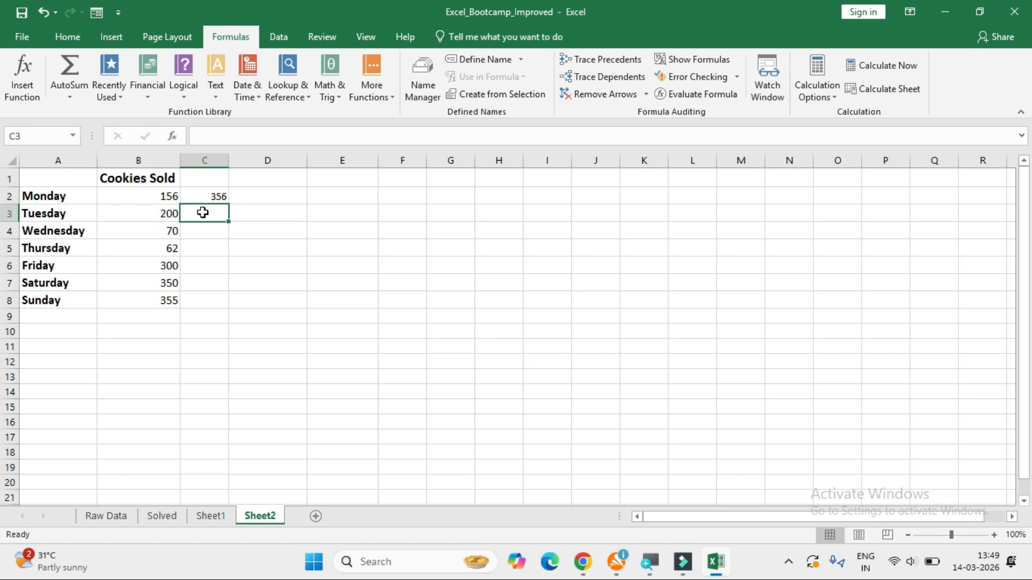
{"action": "type", "text": "="}
{"action": "left_click", "coordinate": [169, 214]}
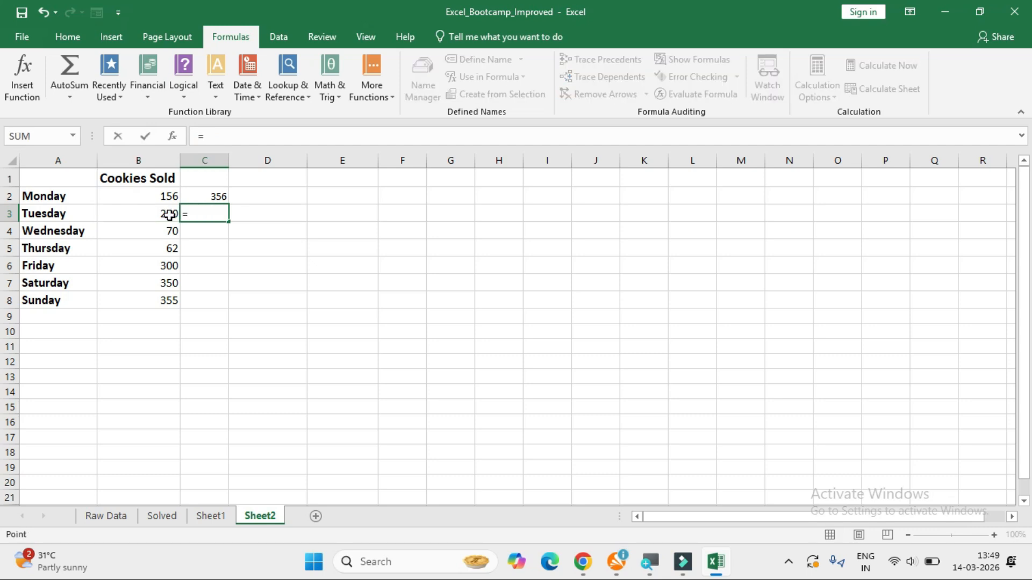
{"action": "type", "text": "-"}
{"action": "left_click", "coordinate": [166, 196]}
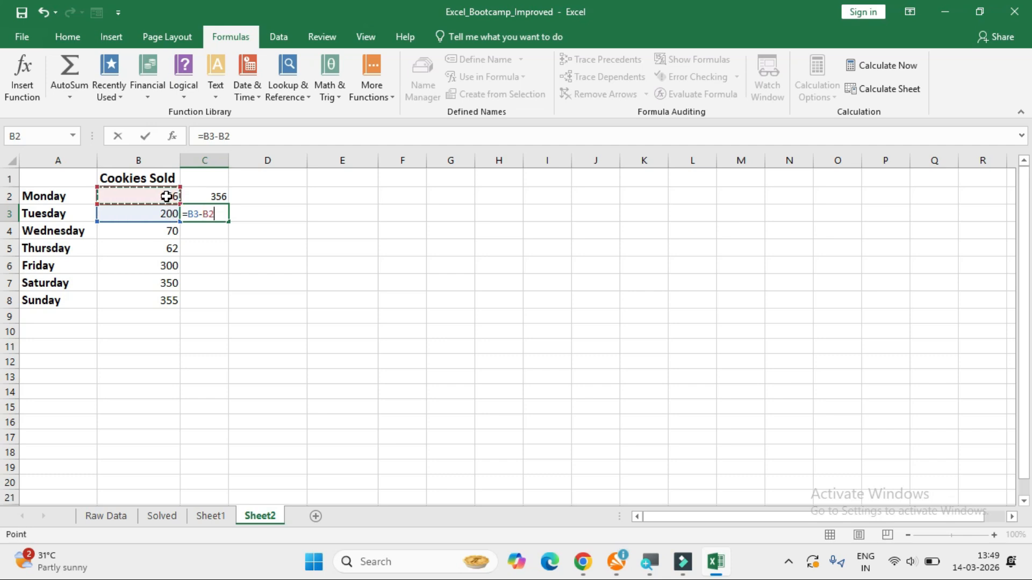
{"action": "key", "text": "Return"}
{"action": "left_click", "coordinate": [210, 214]}
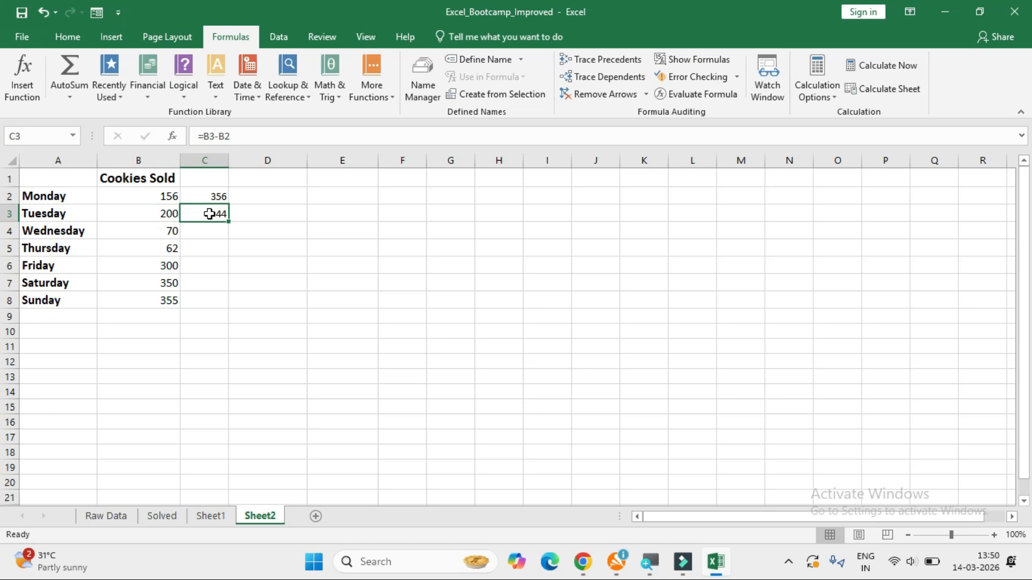
{"action": "double_click", "coordinate": [210, 214]}
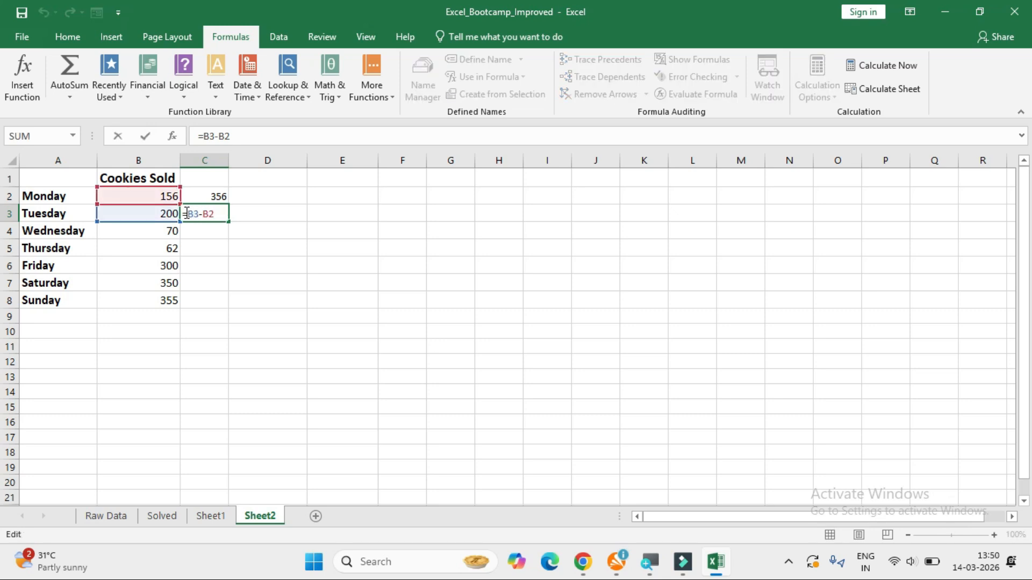
{"action": "key", "text": "Return"}
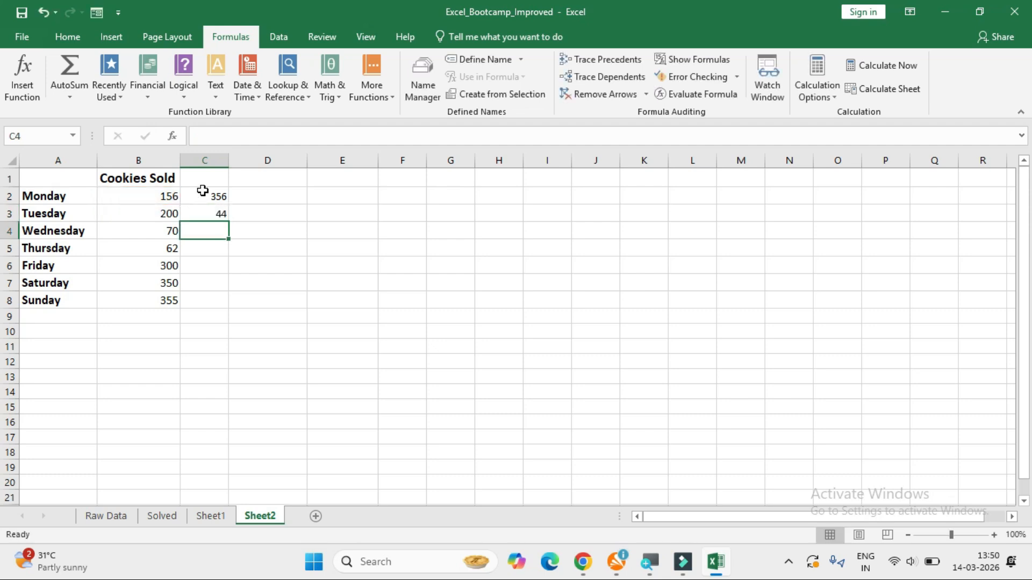
Clear the addition and subtraction formulas from cells C2 and C3.
{"action": "left_click_drag", "start_coordinate": [203, 194], "coordinate": [203, 215]}
{"action": "key", "text": "Delete"}
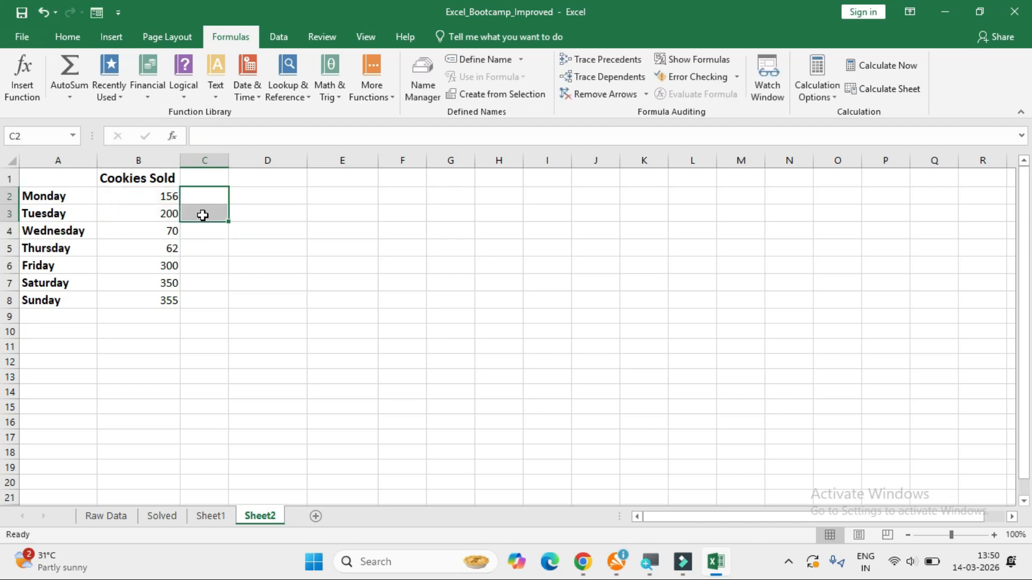
{"action": "left_click", "coordinate": [213, 198]}
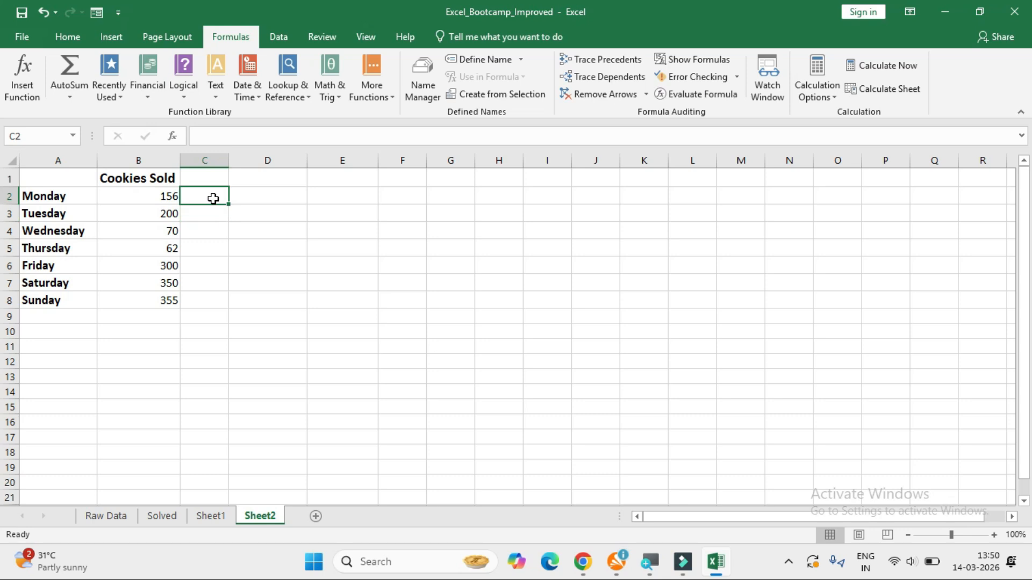
Multiply Monday's cookies sold by 2 in cell C2 with the formula =B2*2.
{"action": "left_click", "coordinate": [177, 199]}
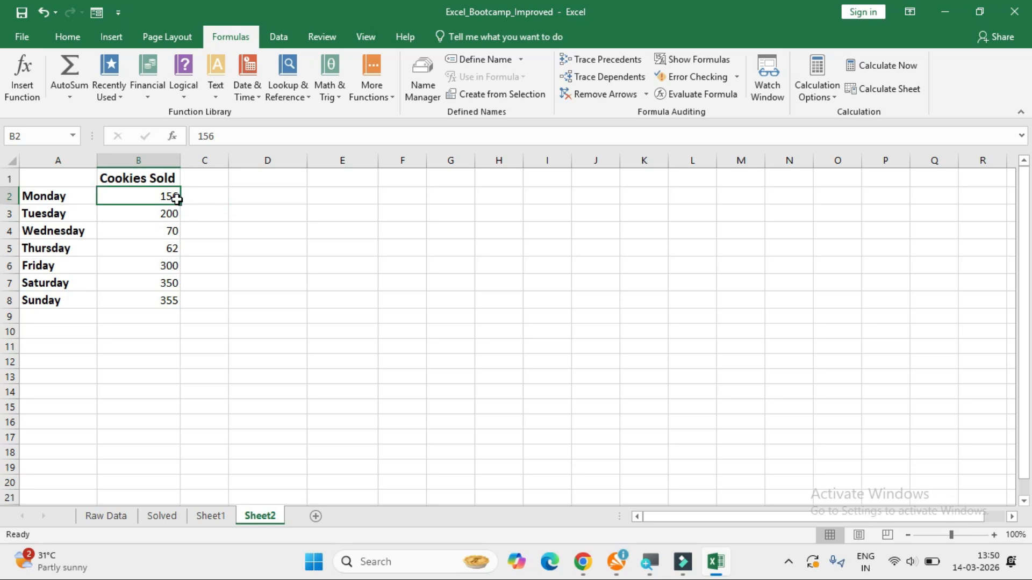
{"action": "key", "text": "Right"}
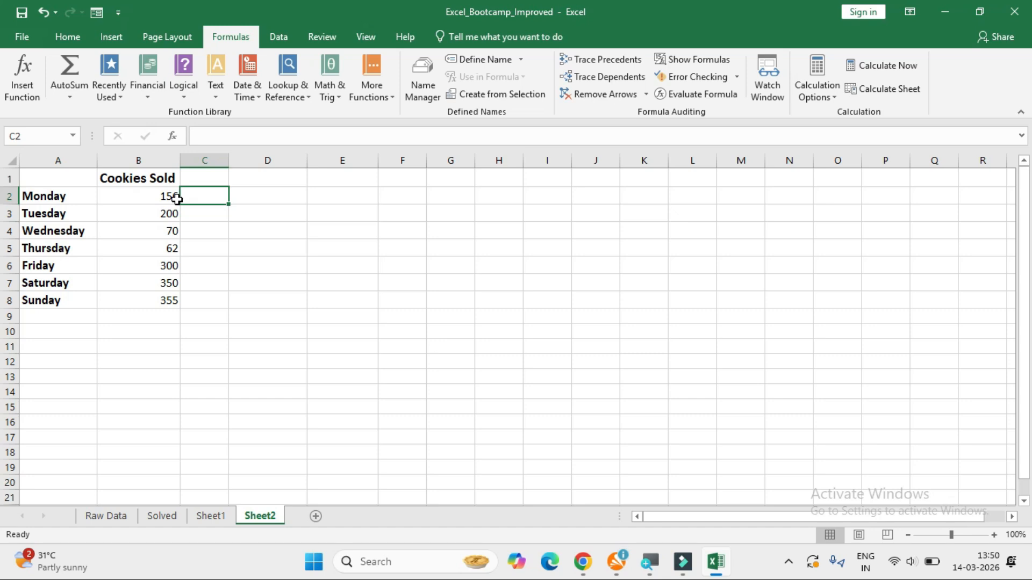
{"action": "type", "text": "="}
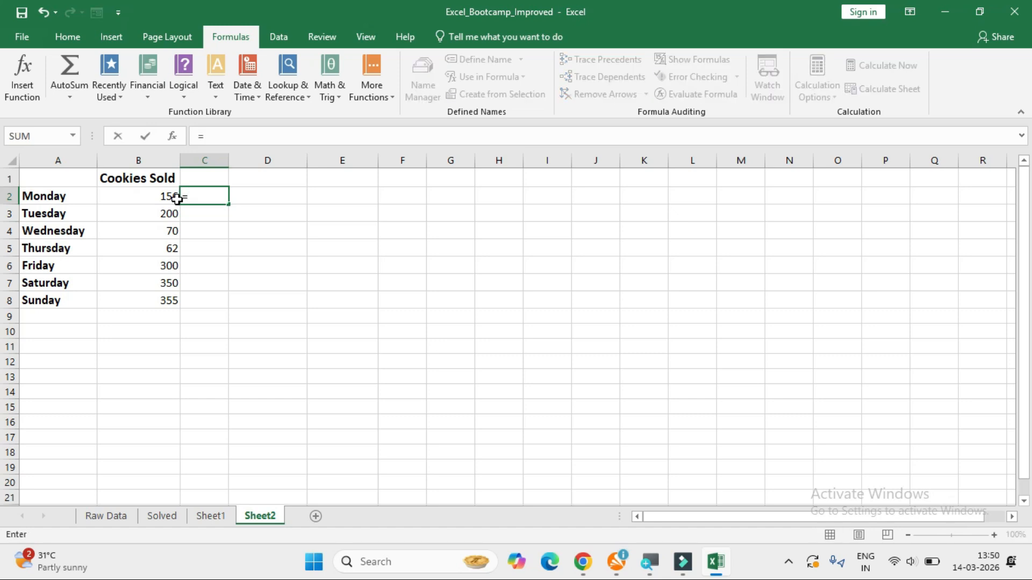
{"action": "left_click", "coordinate": [159, 198]}
{"action": "type", "text": "*"}
{"action": "type", "text": "2"}
{"action": "key", "text": "Return"}
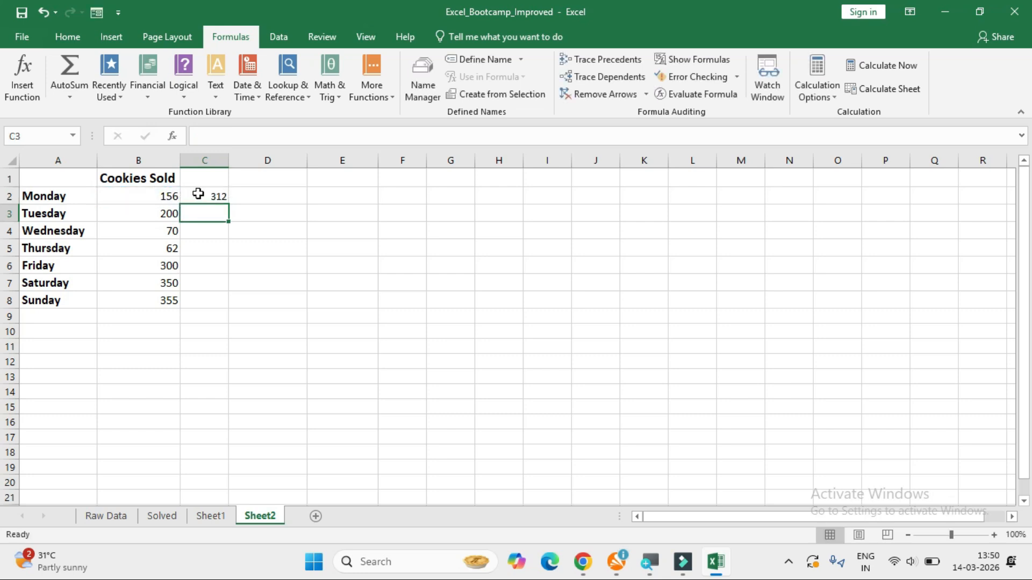
Divide Tuesday's cookies sold by Monday's in cell C3 with the formula =B3/B2.
{"action": "left_click", "coordinate": [198, 194]}
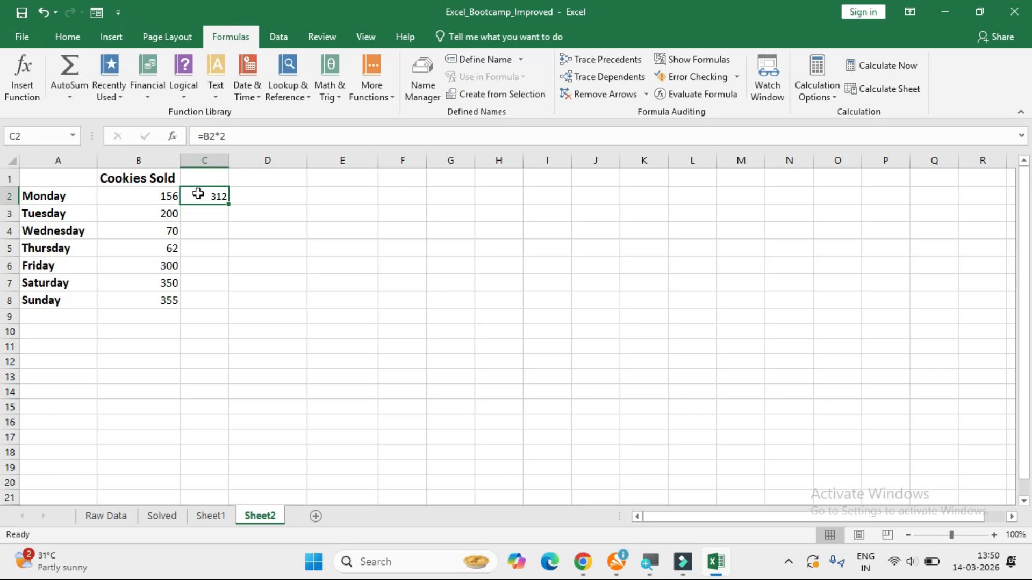
{"action": "key", "text": "Return"}
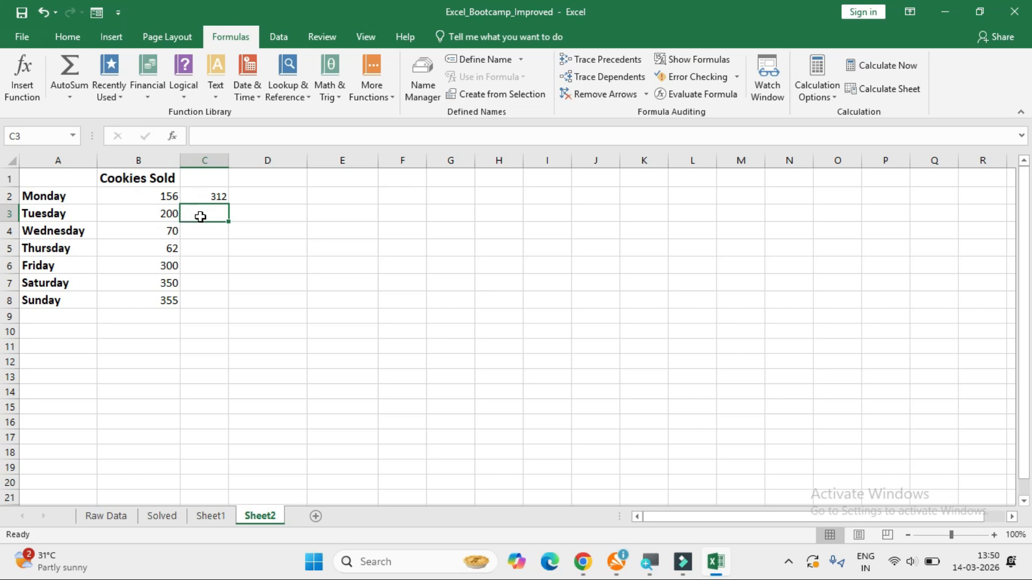
{"action": "left_click", "coordinate": [159, 198]}
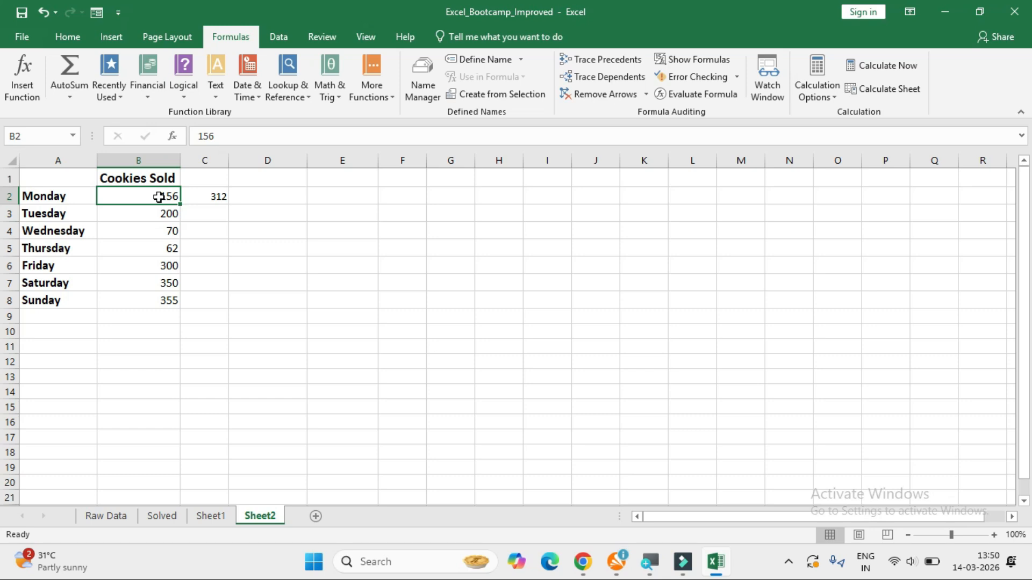
{"action": "key", "text": "Down"}
{"action": "key", "text": "Right"}
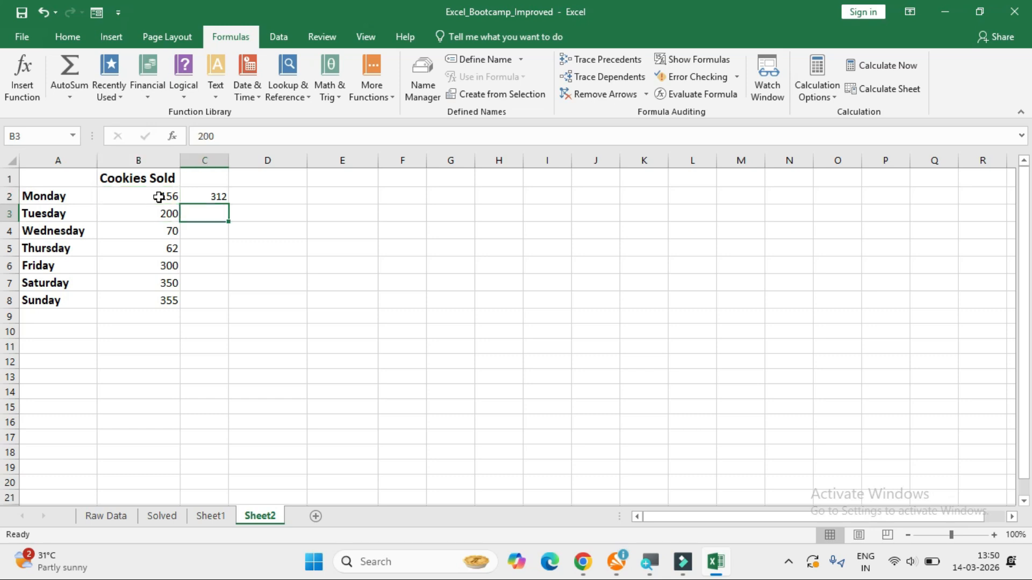
{"action": "type", "text": "="}
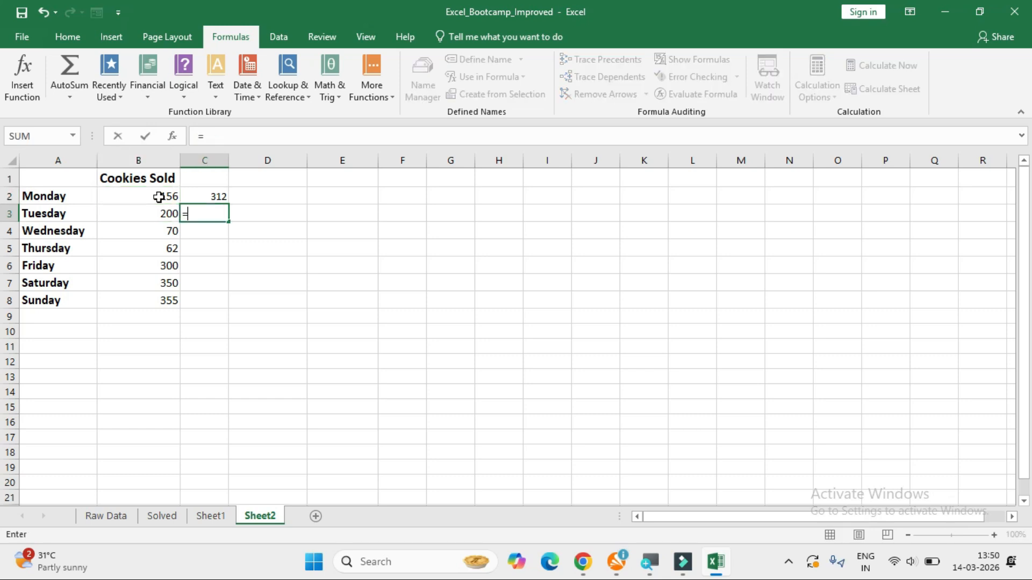
{"action": "left_click", "coordinate": [162, 211]}
{"action": "type", "text": "/"}
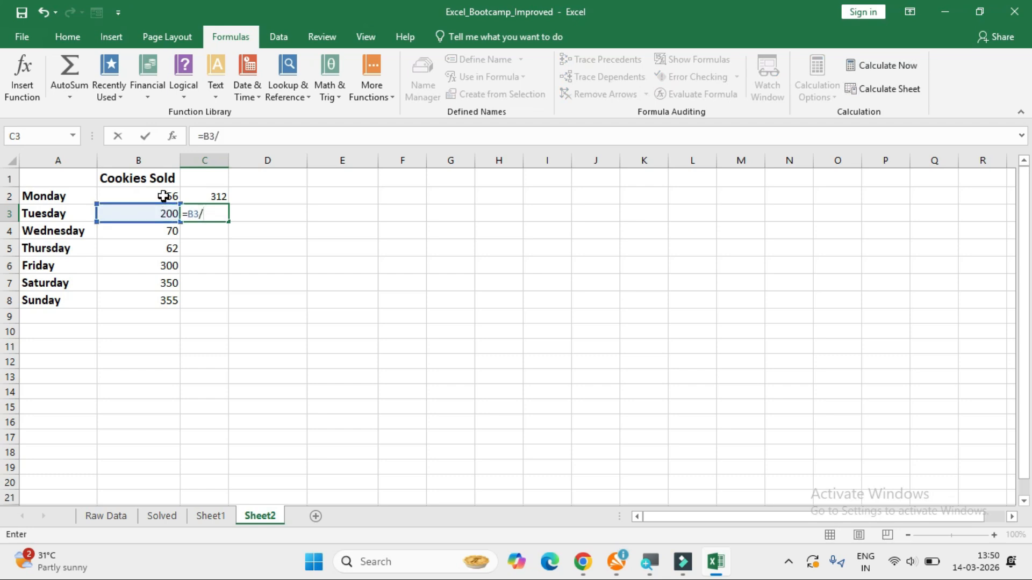
{"action": "left_click", "coordinate": [162, 196]}
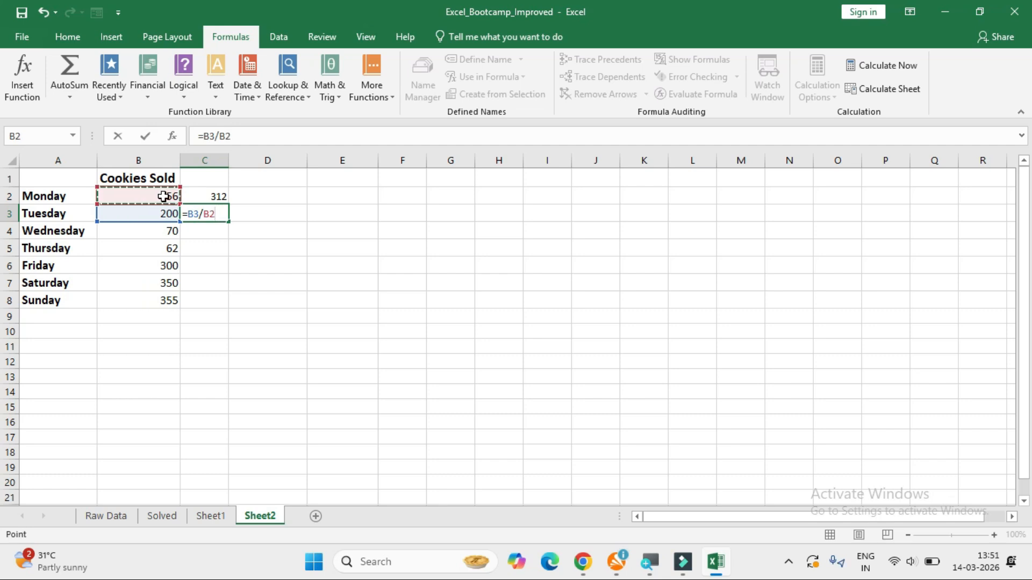
{"action": "key", "text": "Return"}
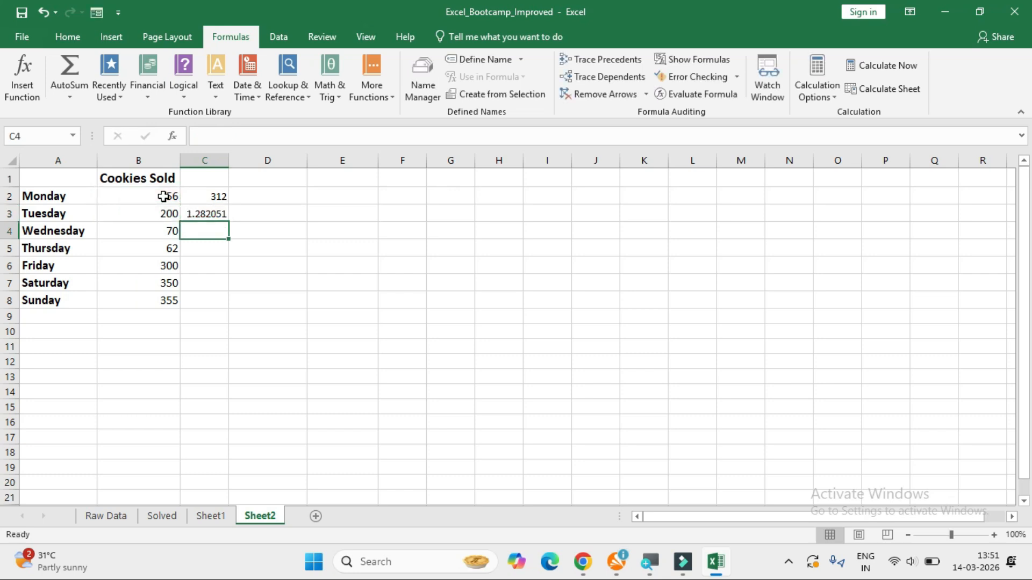
{"action": "left_click", "coordinate": [208, 215]}
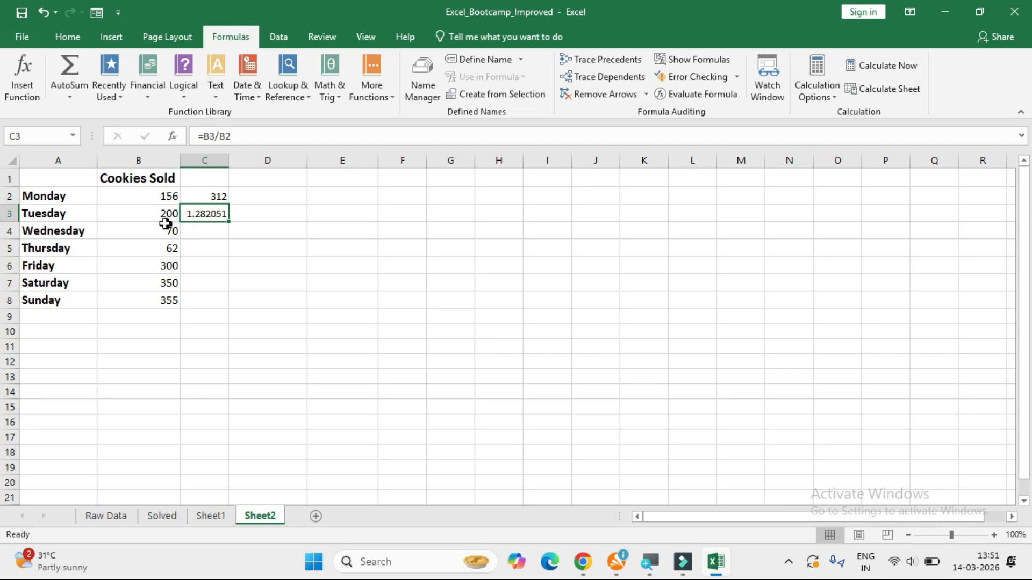
Clear the multiplication and division formulas from cells C2 and C3.
{"action": "left_click_drag", "start_coordinate": [204, 195], "coordinate": [203, 210]}
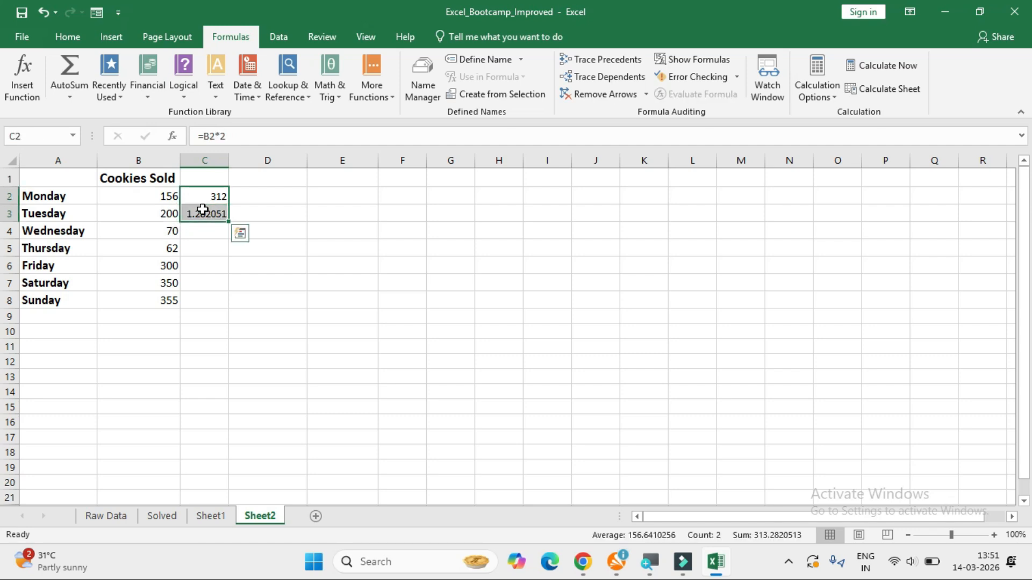
{"action": "key", "text": "Delete"}
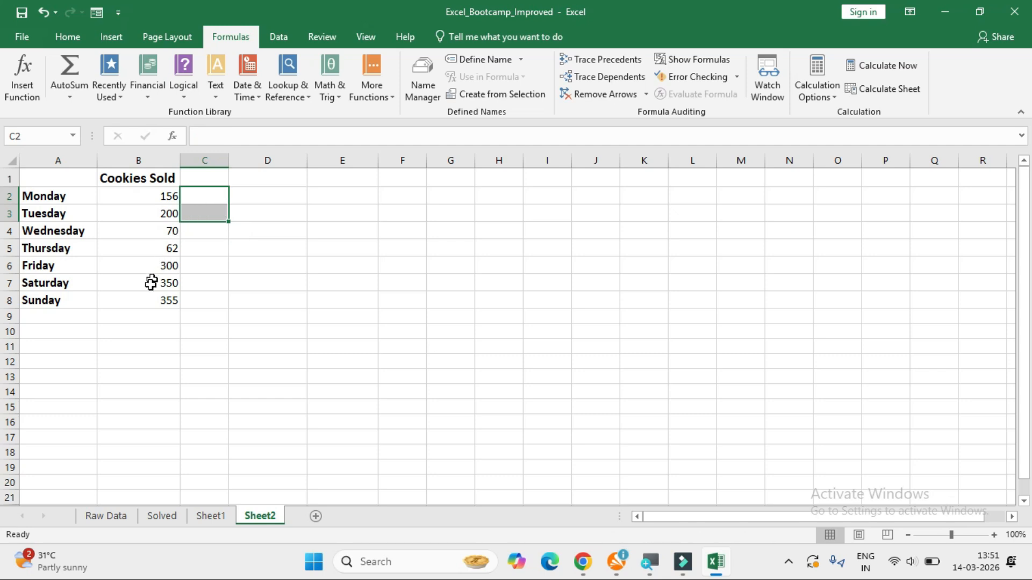
Try to total the daily sales in cell B9 by adding individual cell references, starting with =B2+B3+B4.
{"action": "left_click", "coordinate": [144, 318]}
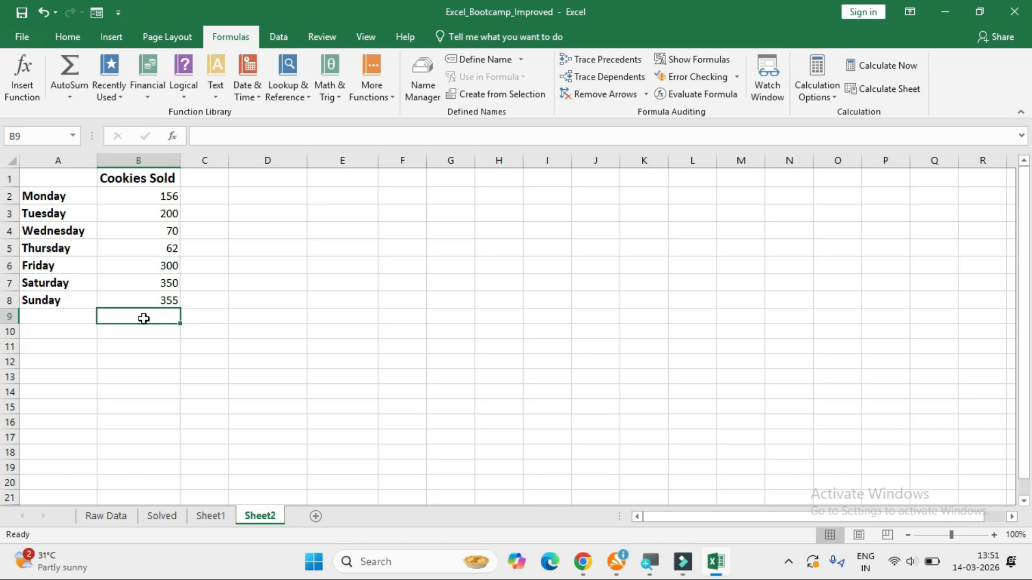
{"action": "type", "text": "="}
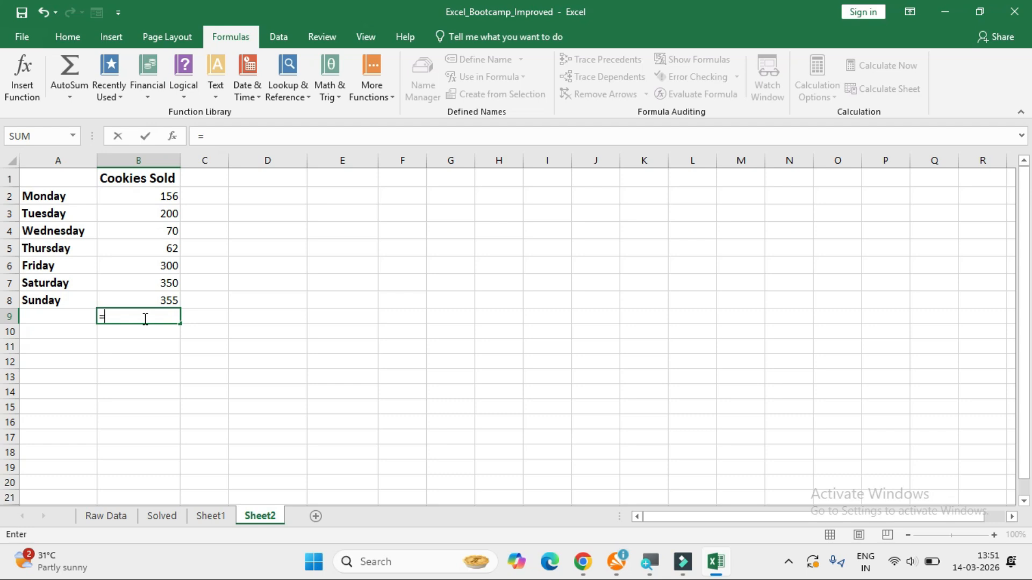
{"action": "left_click", "coordinate": [156, 195]}
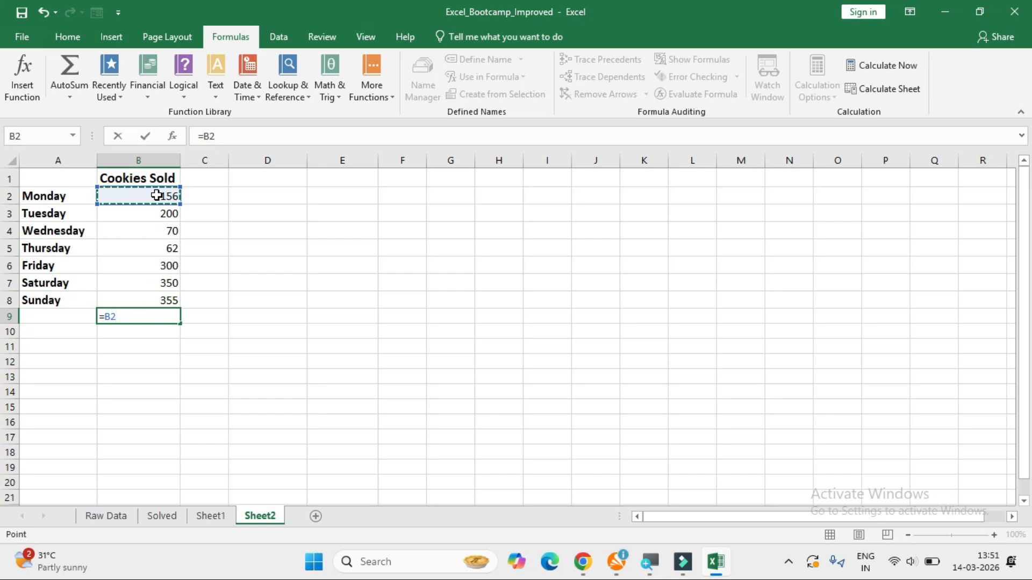
{"action": "type", "text": "+"}
{"action": "left_click", "coordinate": [160, 213]}
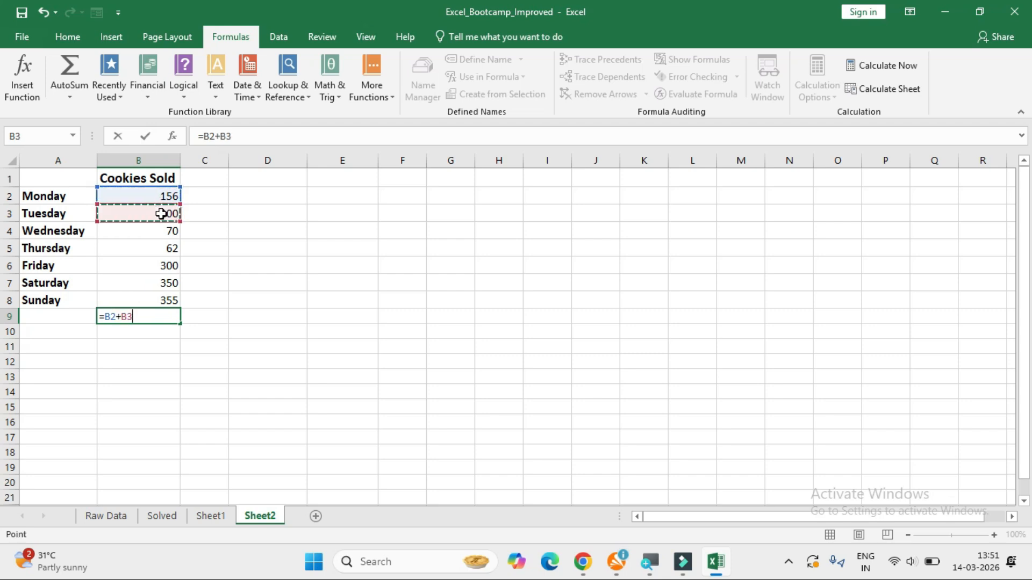
{"action": "type", "text": "+"}
{"action": "left_click", "coordinate": [162, 233]}
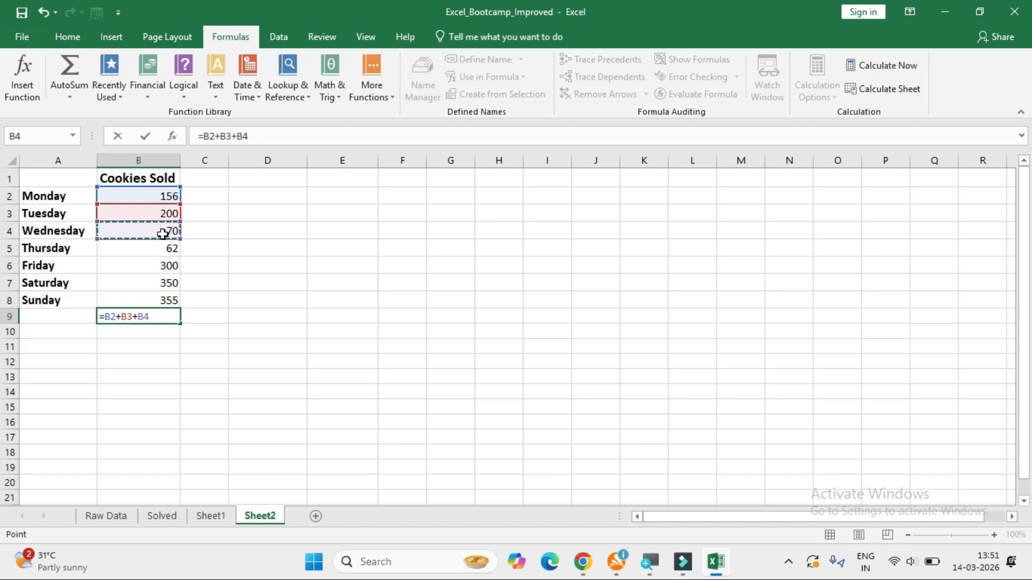
{"action": "key", "text": "BackSpace"}
{"action": "key", "text": "BackSpace"}
{"action": "key", "text": "BackSpace"}
{"action": "key", "text": "BackSpace"}
{"action": "key", "text": "BackSpace"}
{"action": "key", "text": "BackSpace"}
{"action": "key", "text": "BackSpace"}
{"action": "key", "text": "BackSpace"}
{"action": "key", "text": "BackSpace"}
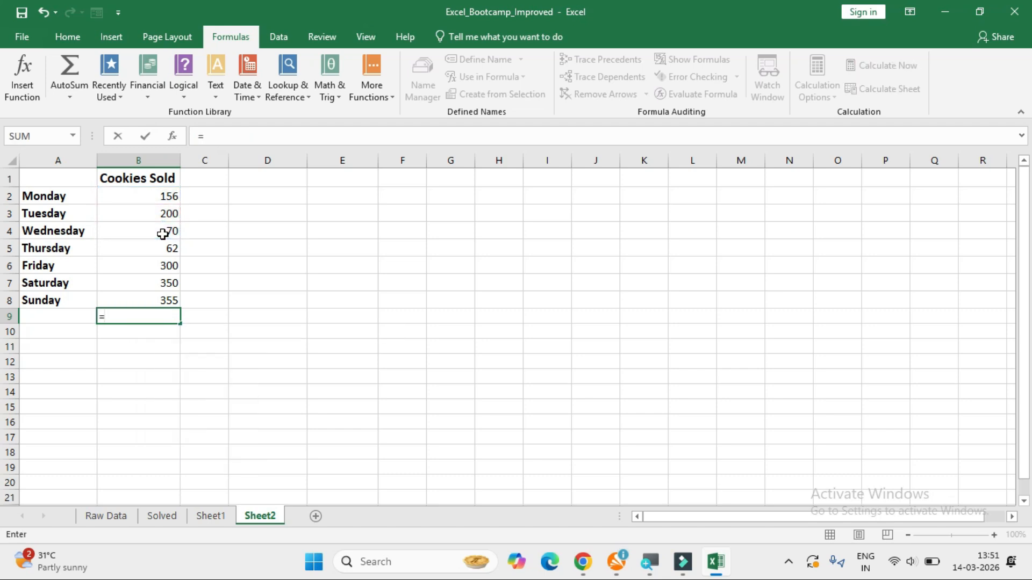
Total Monday to Sunday's cookies sold in cell B9 with =SUM(B2:B8), and review the entered formula.
{"action": "type", "text": "SU"}
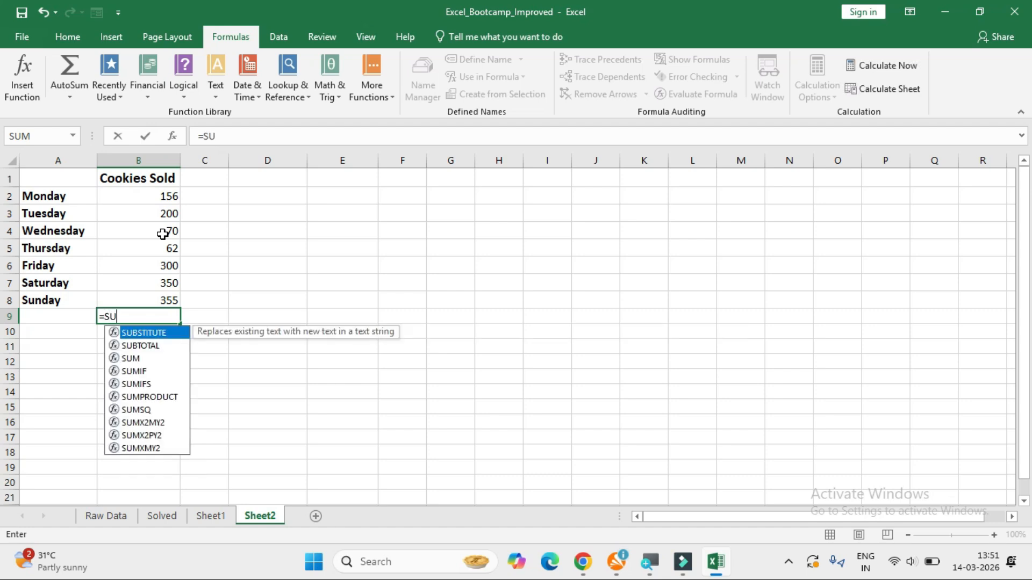
{"action": "type", "text": "M("}
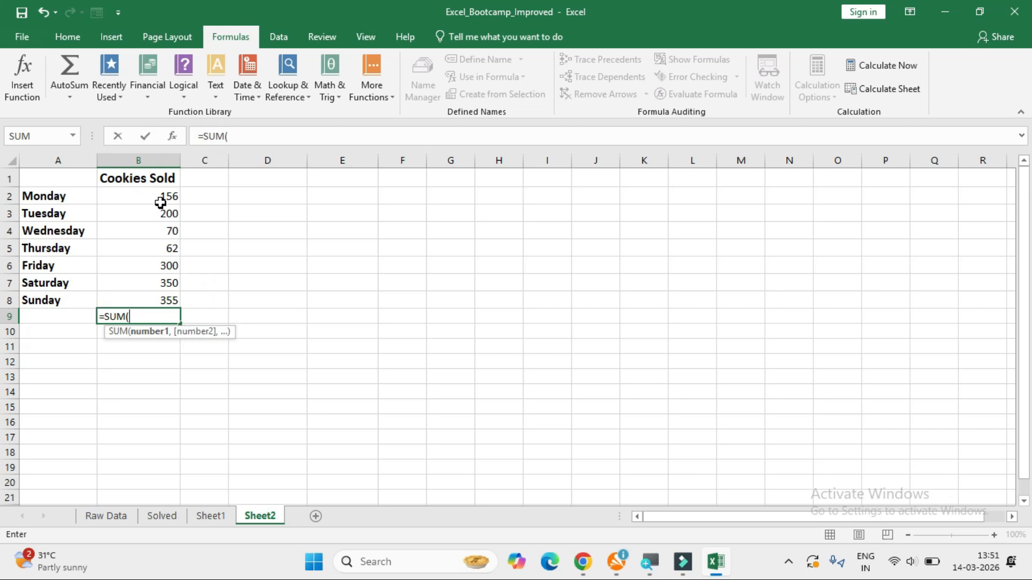
{"action": "left_click_drag", "start_coordinate": [159, 197], "coordinate": [158, 300]}
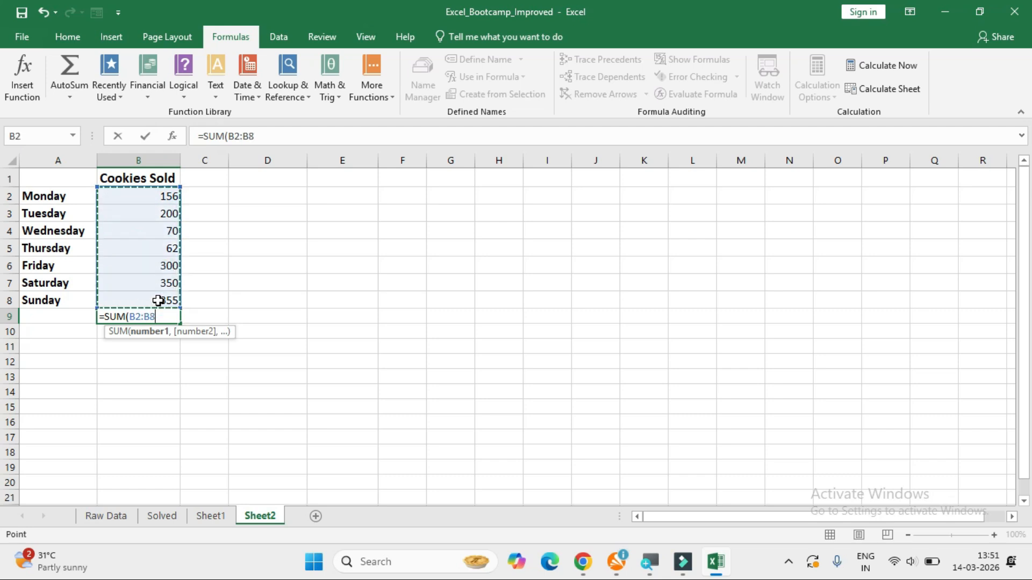
{"action": "type", "text": ")"}
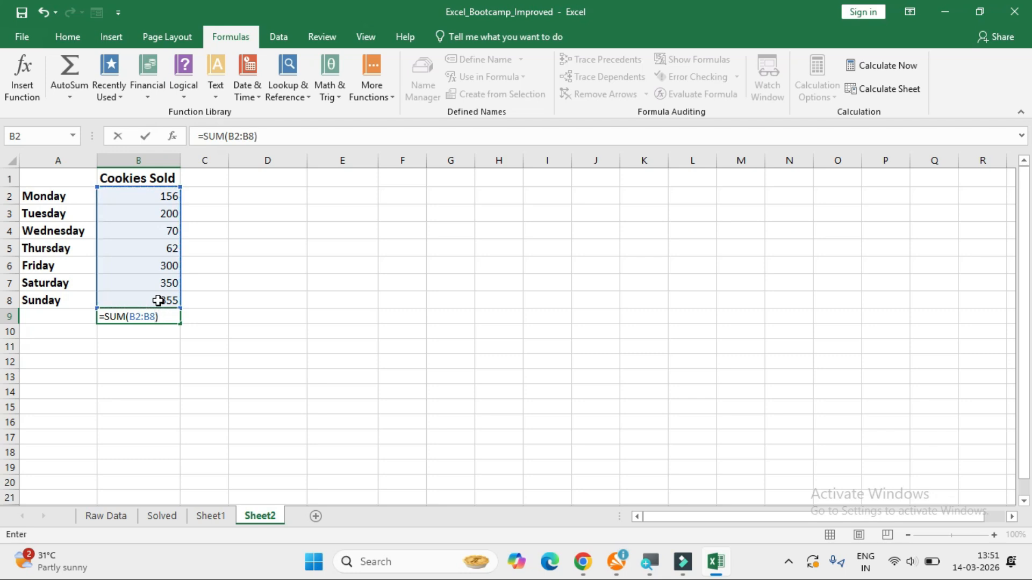
{"action": "key", "text": "Return"}
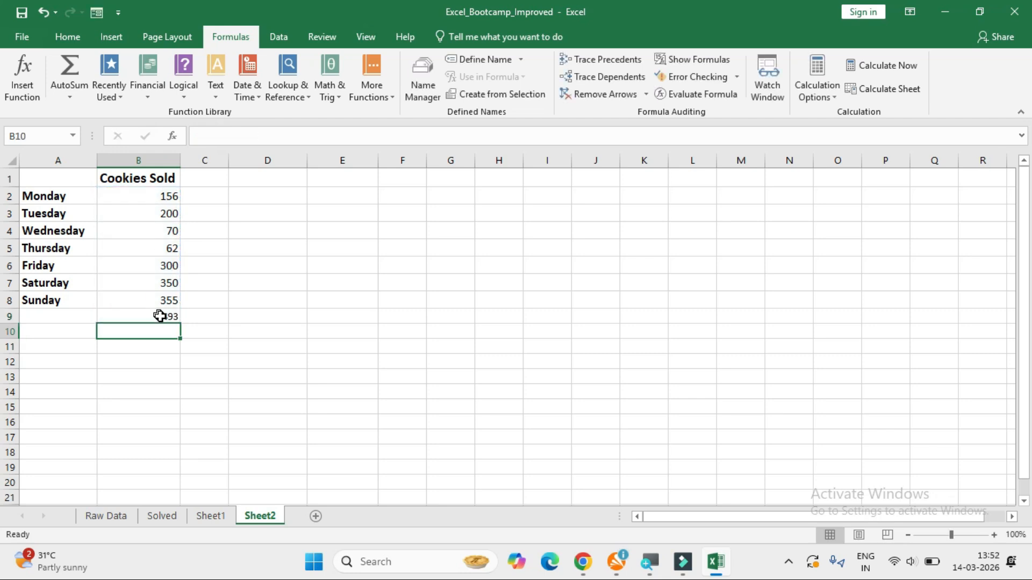
{"action": "left_click", "coordinate": [162, 318]}
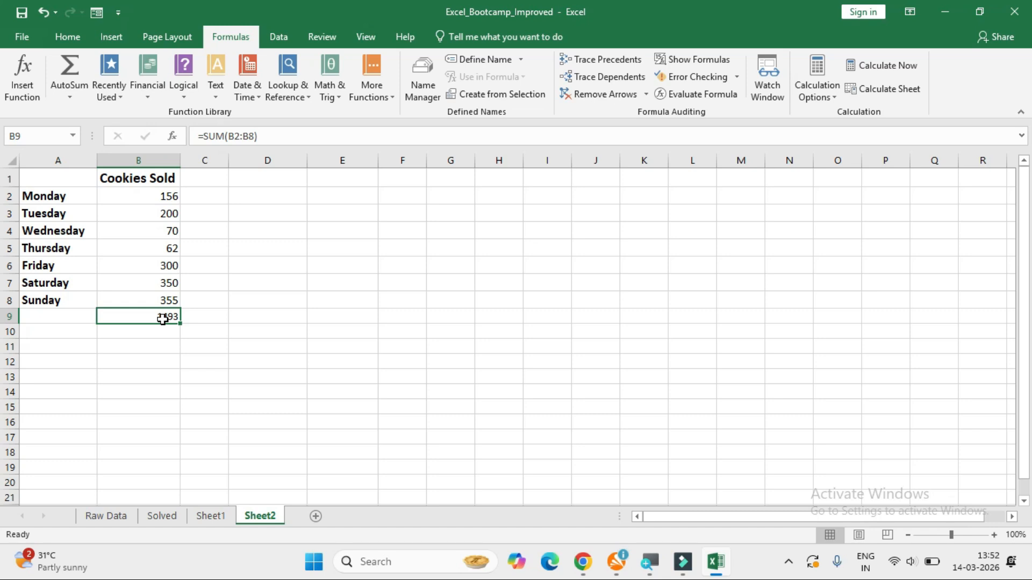
{"action": "double_click", "coordinate": [162, 318]}
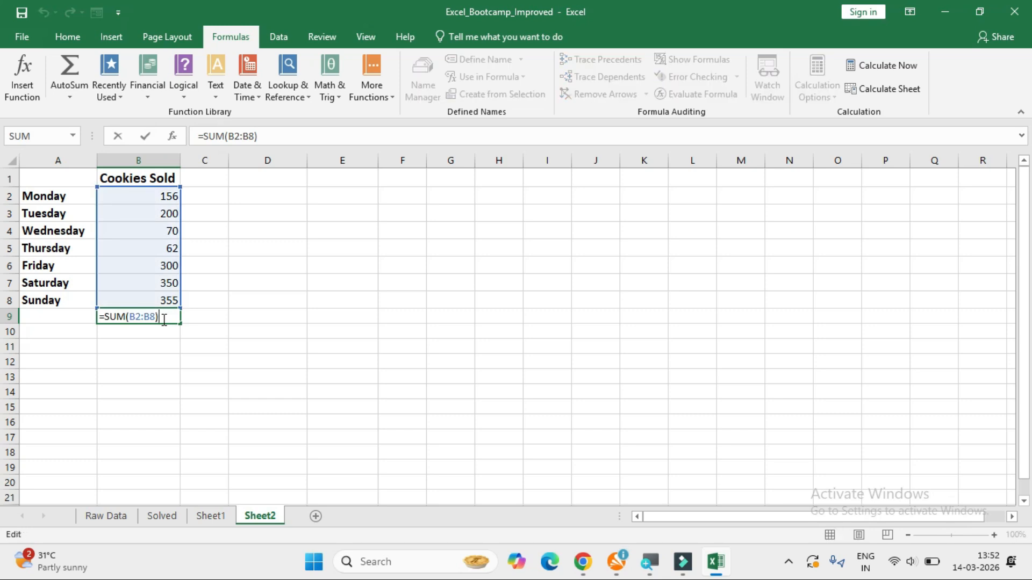
{"action": "key", "text": "Return"}
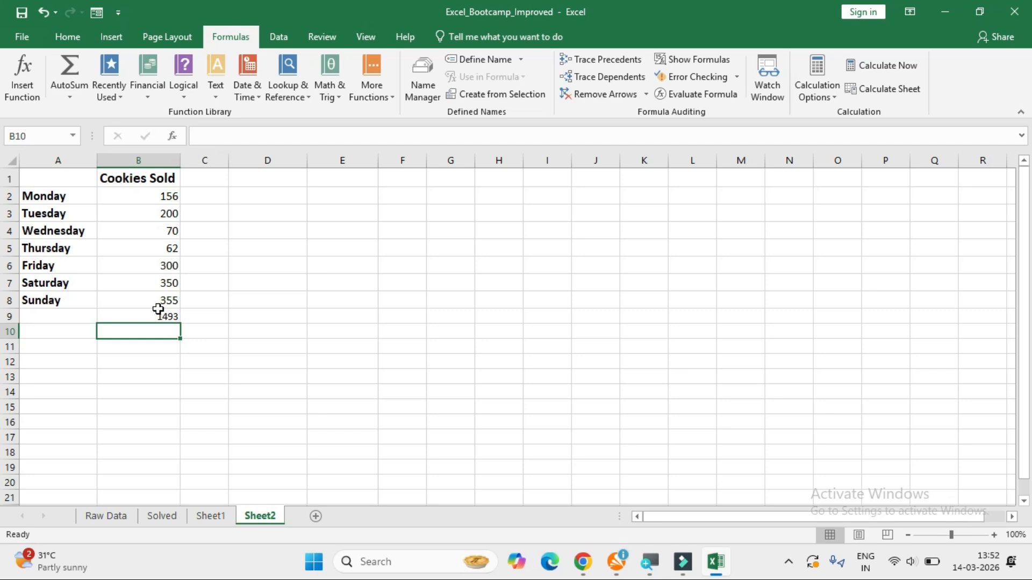
{"action": "left_click", "coordinate": [159, 318]}
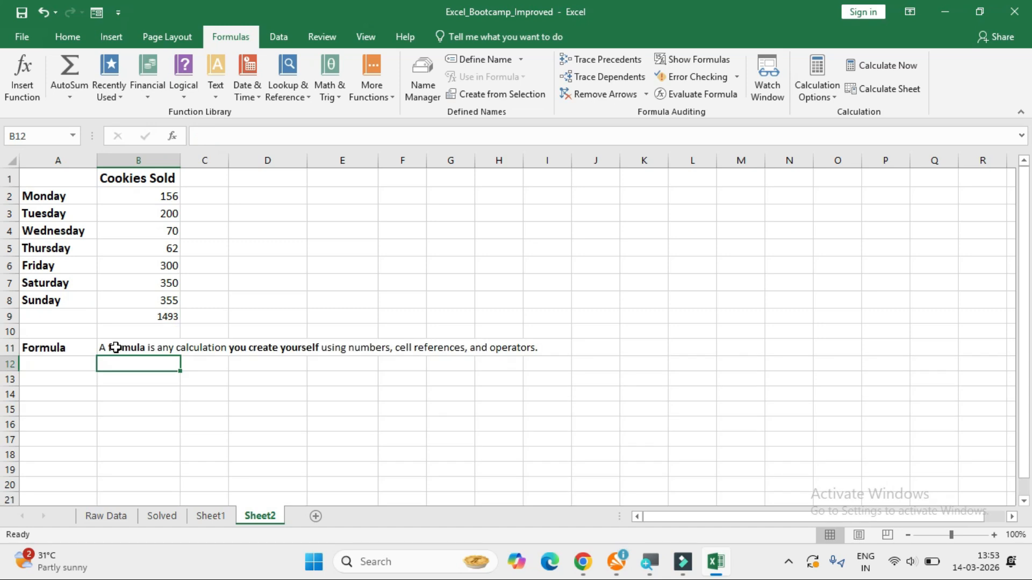
Enter the example formula =B2+B3 as literal text in cell B12, beneath the formula definition.
{"action": "left_click", "coordinate": [118, 346]}
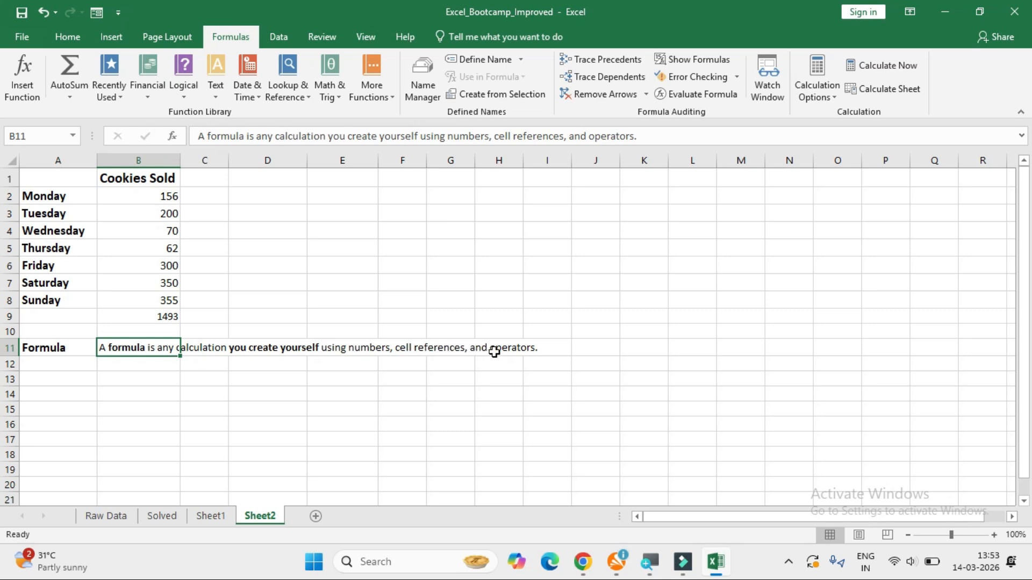
{"action": "left_click", "coordinate": [171, 378]}
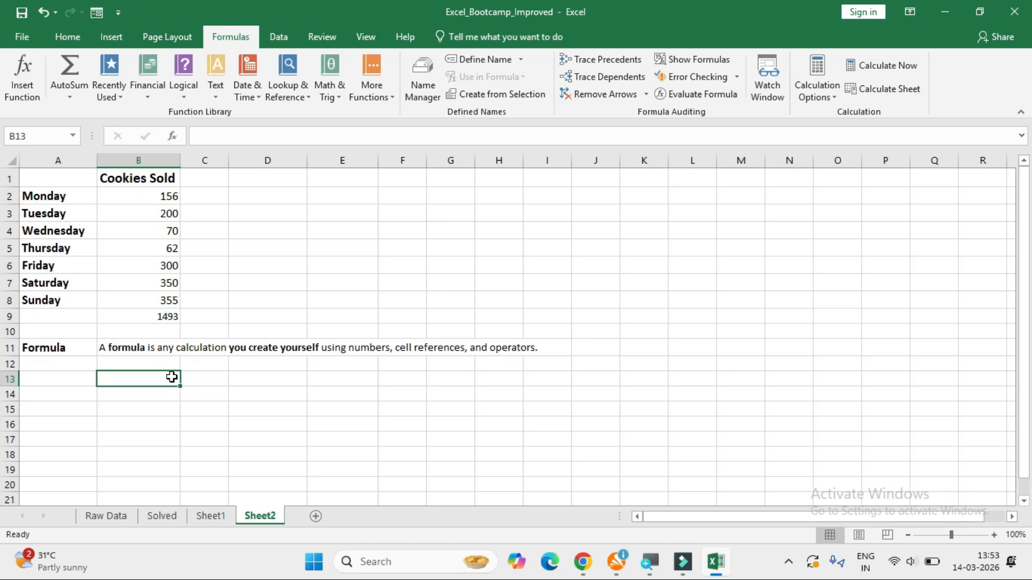
{"action": "left_click", "coordinate": [139, 362]}
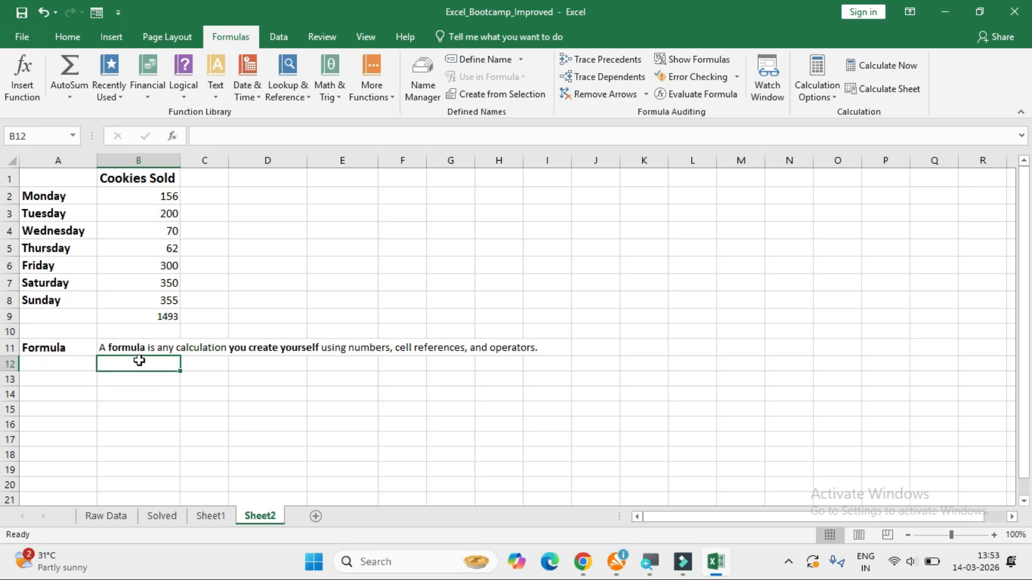
{"action": "left_click", "coordinate": [146, 198]}
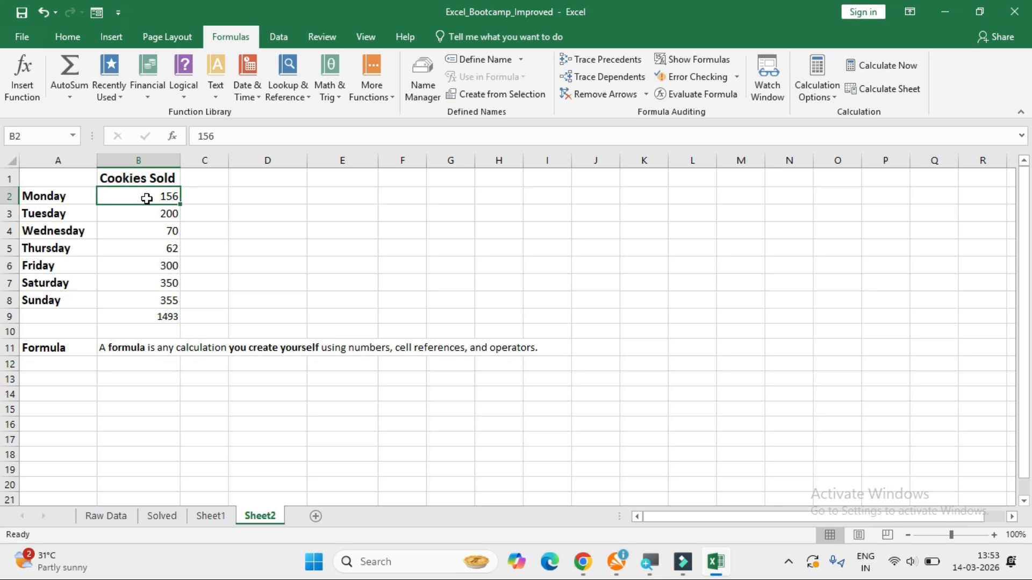
{"action": "left_click", "coordinate": [133, 362]}
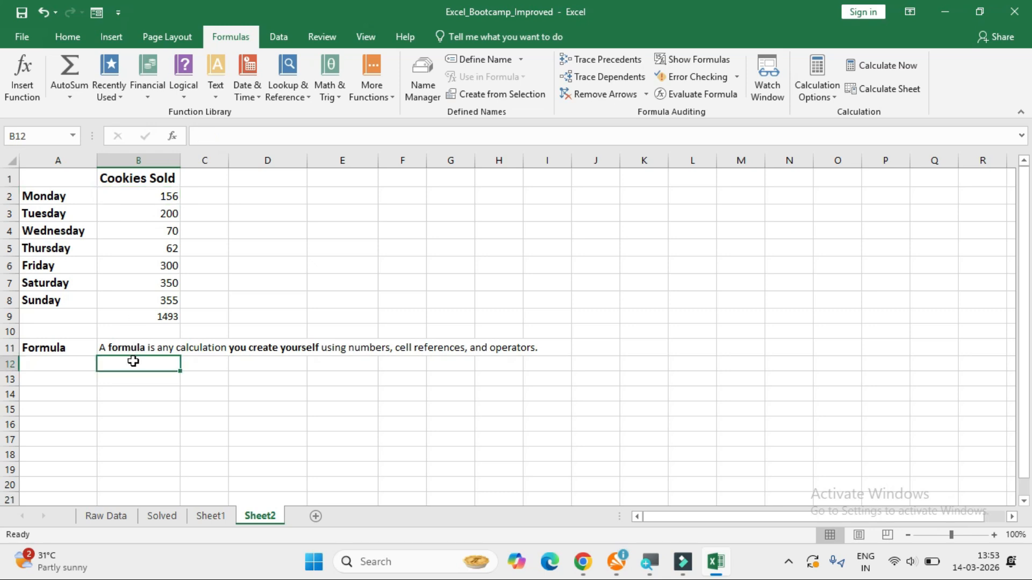
{"action": "type", "text": "'=B2+B3"}
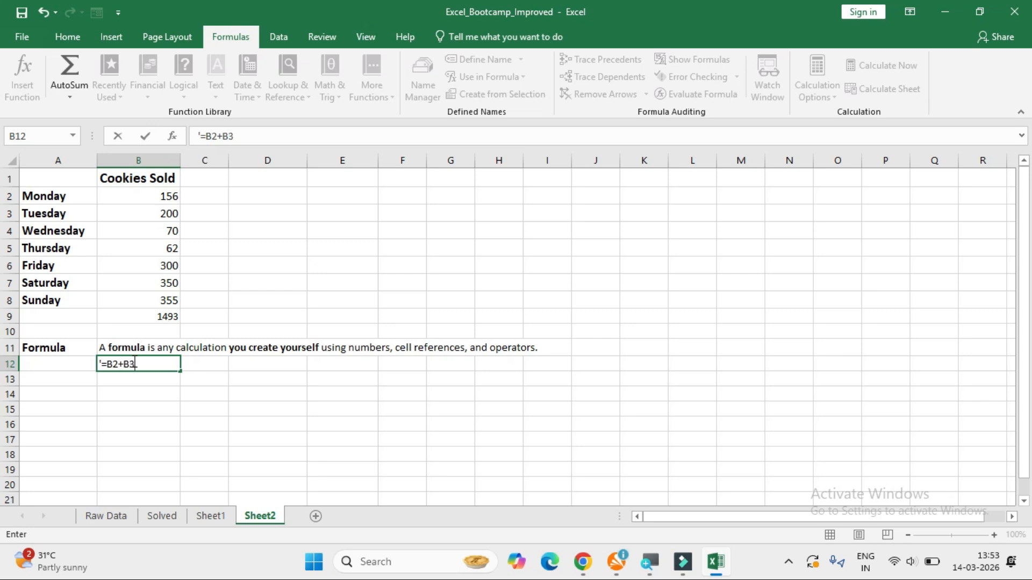
{"action": "key", "text": "Return"}
{"action": "left_click", "coordinate": [134, 364]}
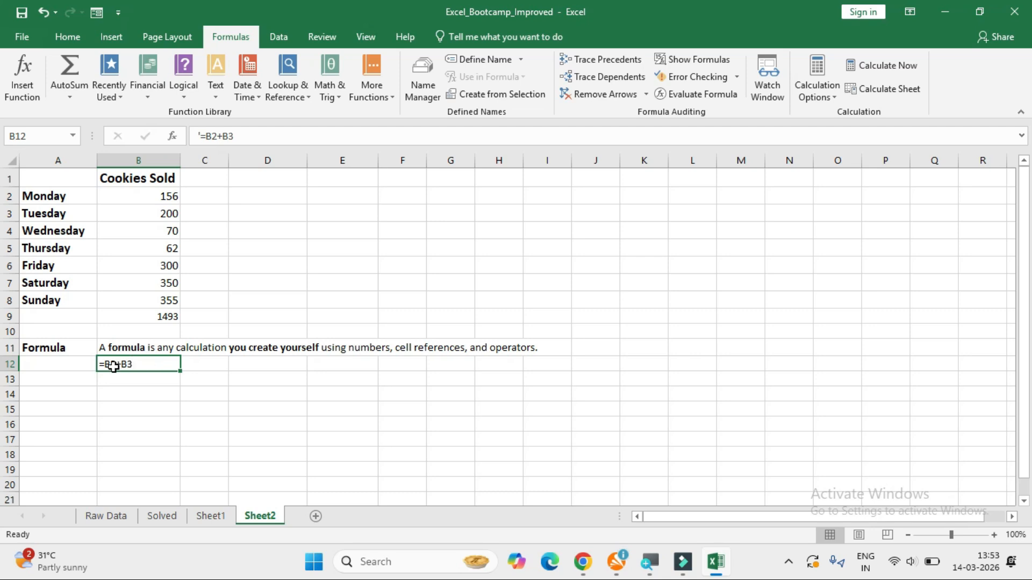
Inspect the SUM formula in the total cell B9.
{"action": "left_click", "coordinate": [158, 322]}
{"action": "left_click", "coordinate": [162, 330]}
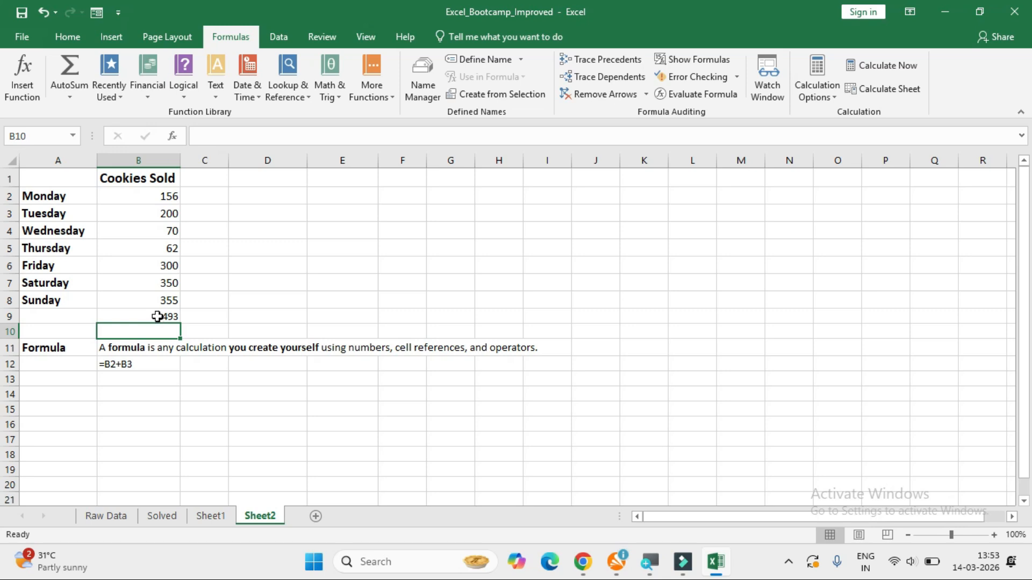
{"action": "left_click", "coordinate": [157, 317]}
{"action": "double_click", "coordinate": [157, 317]}
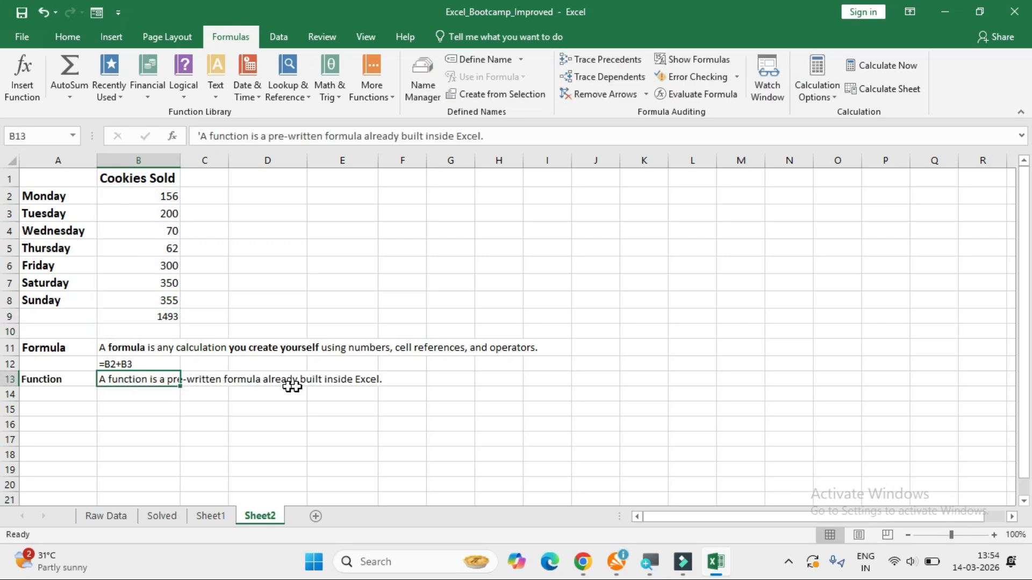
Enter the example function =sum(B2+B8) as literal text in cell B14, beneath the function definition.
{"action": "left_click", "coordinate": [127, 396]}
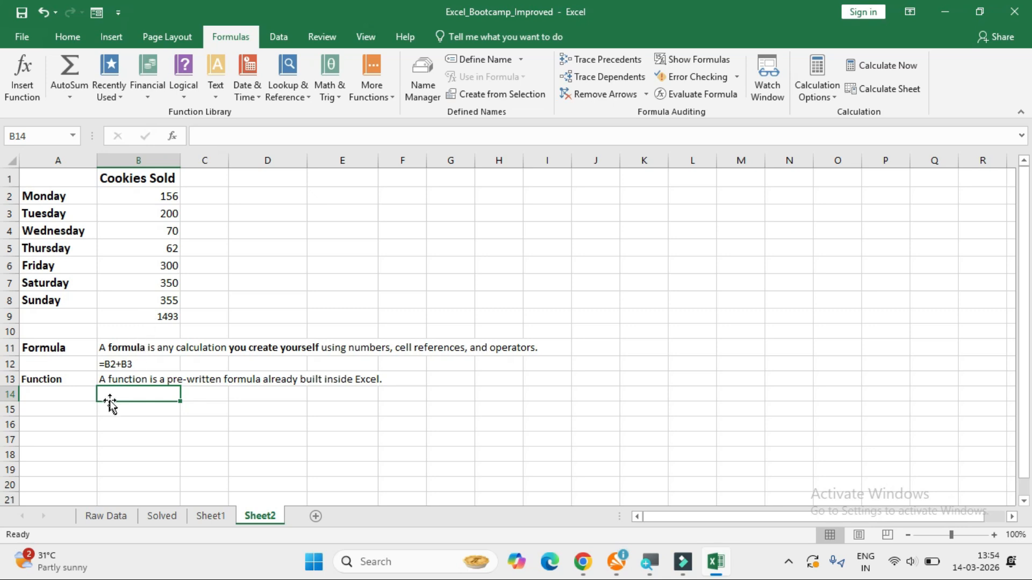
{"action": "type", "text": "'=sum"}
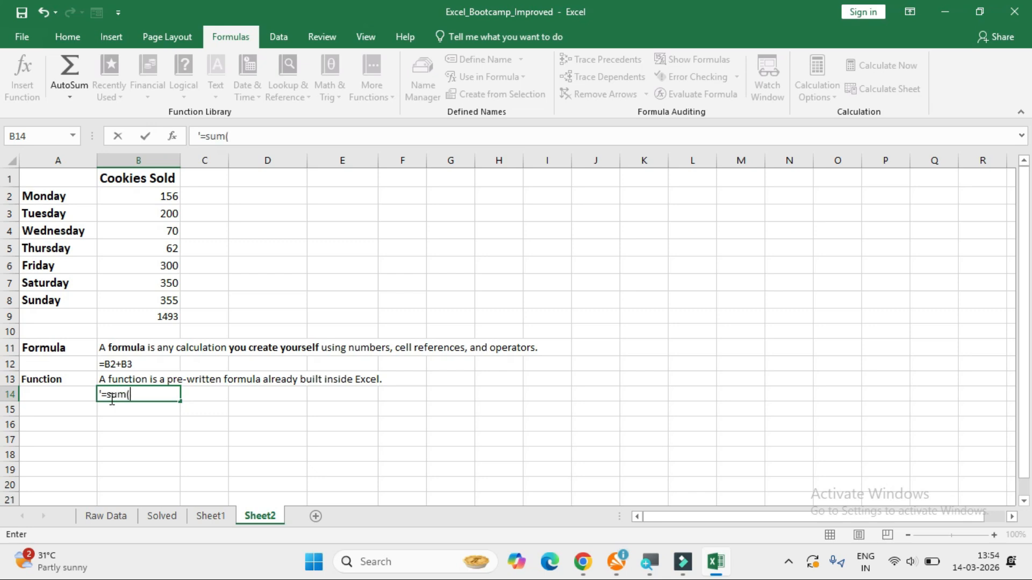
{"action": "type", "text": "(B2+B8"}
{"action": "key", "text": "Return"}
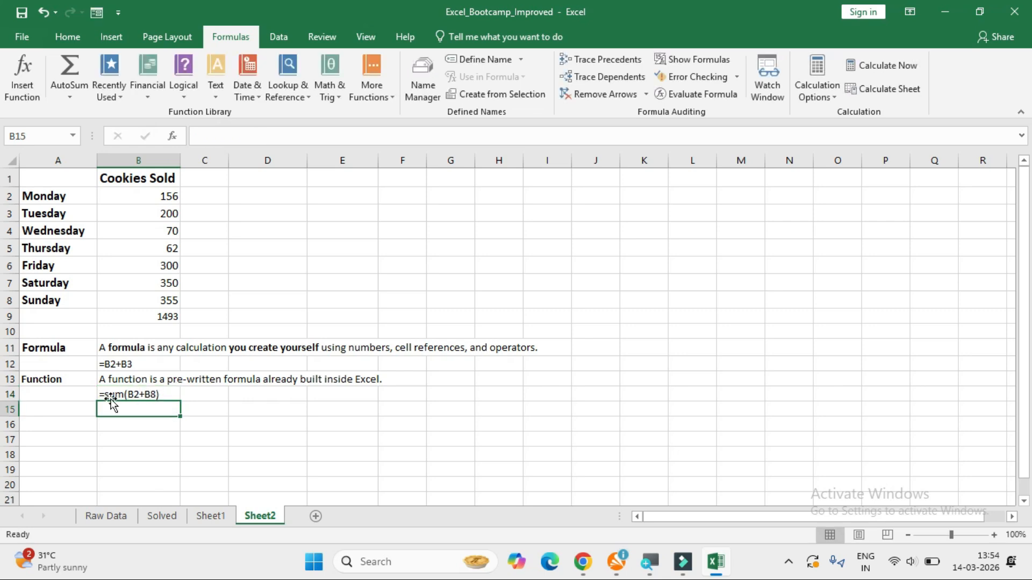
{"action": "left_click", "coordinate": [114, 395]}
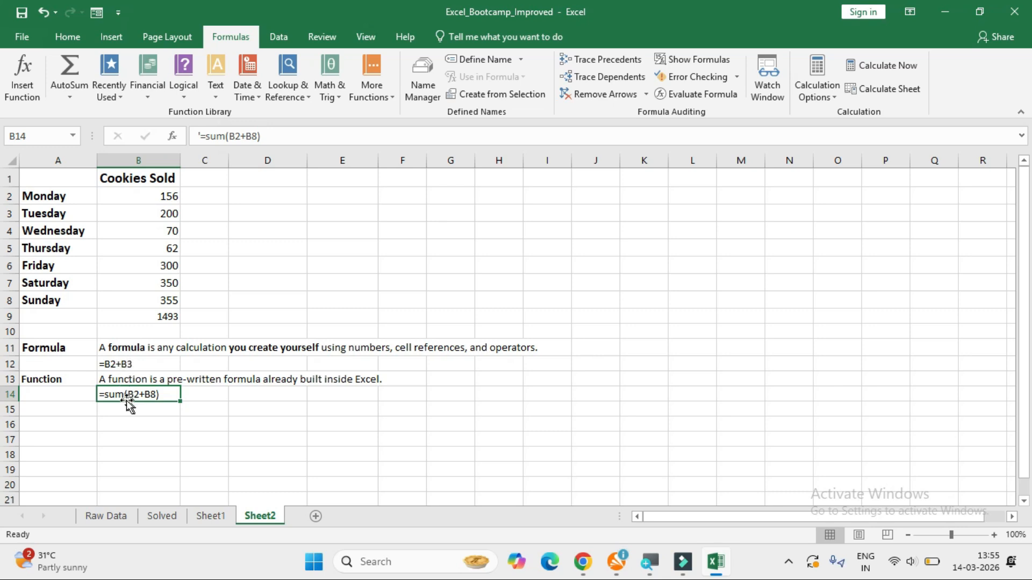
Label cell D1 Average and calculate the average daily cookies sold in D2 with =AVERAGE(B2:B8).
{"action": "left_click", "coordinate": [258, 182]}
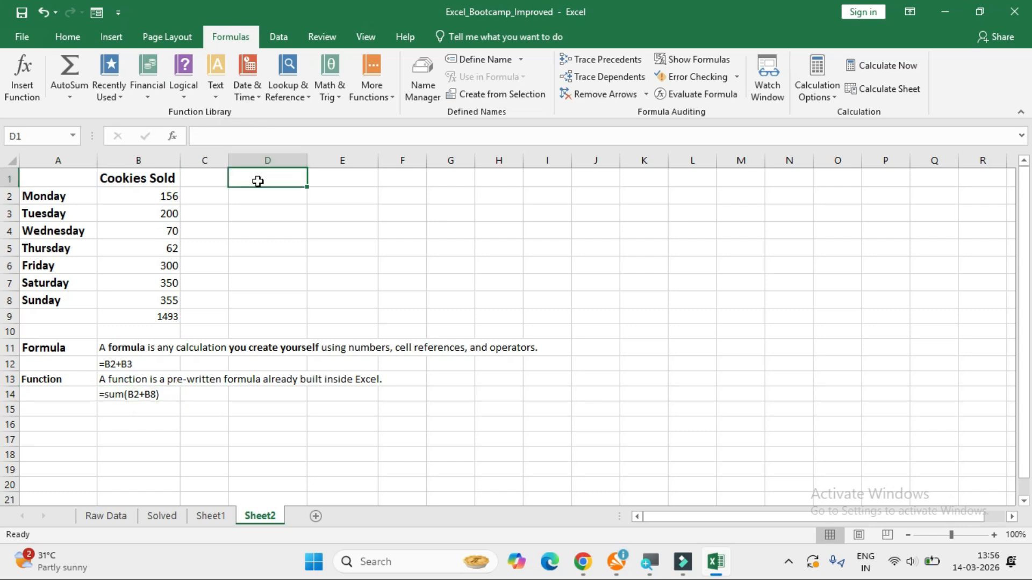
{"action": "type", "text": "Average"}
{"action": "key", "text": "Return"}
{"action": "type", "text": "=AVERAGE("}
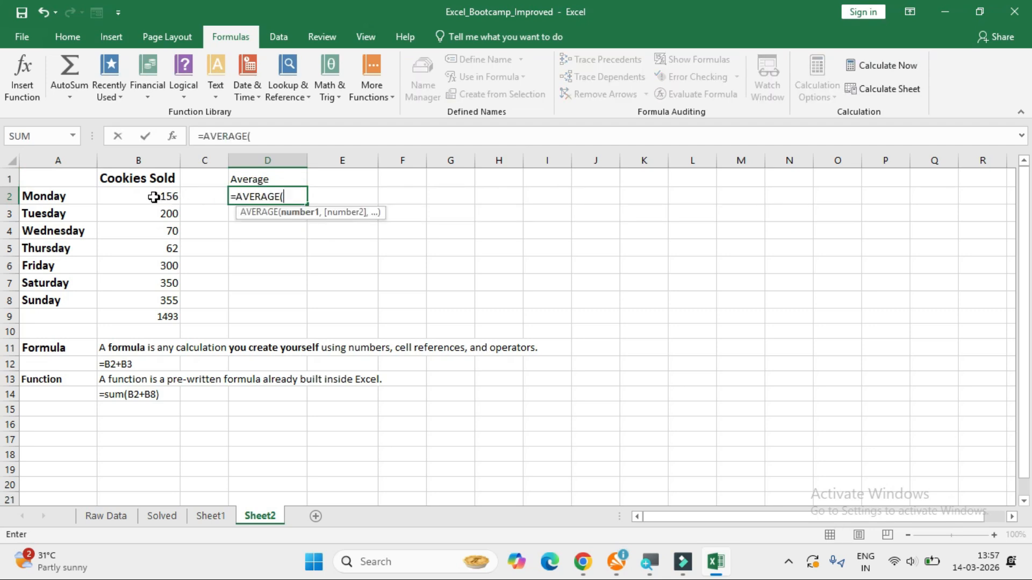
{"action": "left_click_drag", "start_coordinate": [152, 195], "coordinate": [154, 296]}
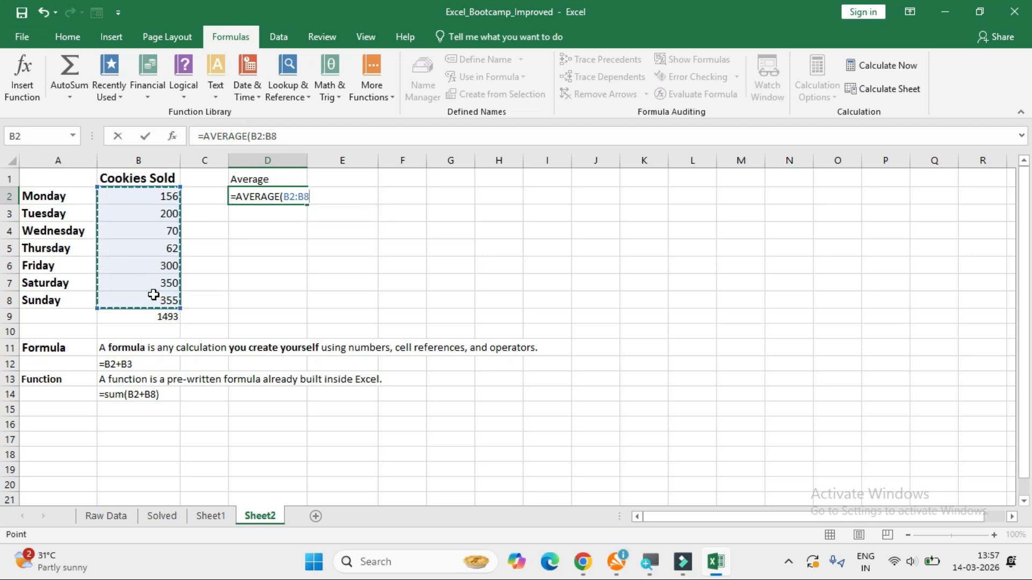
{"action": "key", "text": "Return"}
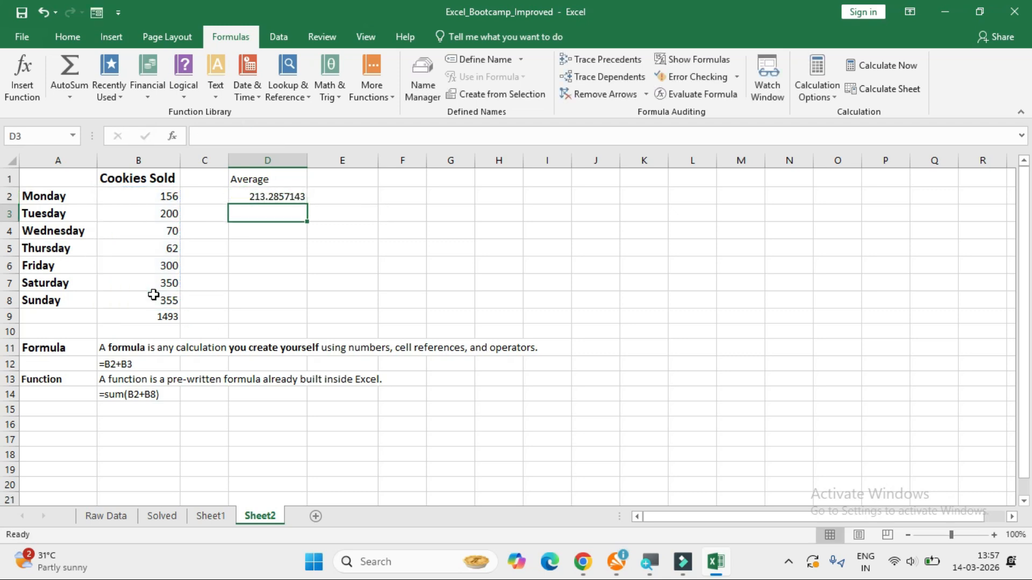
{"action": "left_click", "coordinate": [277, 197]}
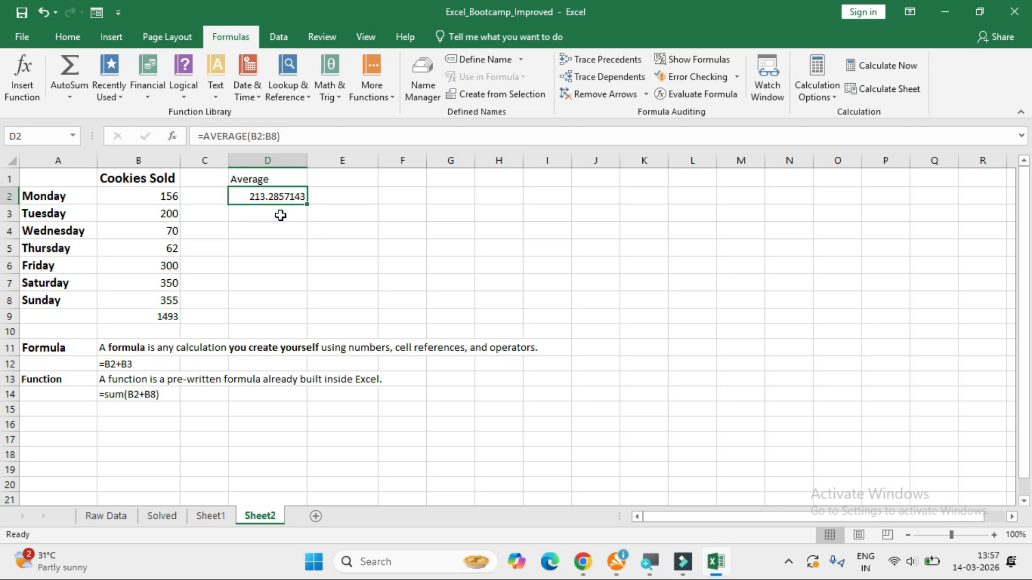
Label cell D3 MAX and find the highest daily sales in D4 with =MAX(B2:B8).
{"action": "left_click", "coordinate": [277, 217]}
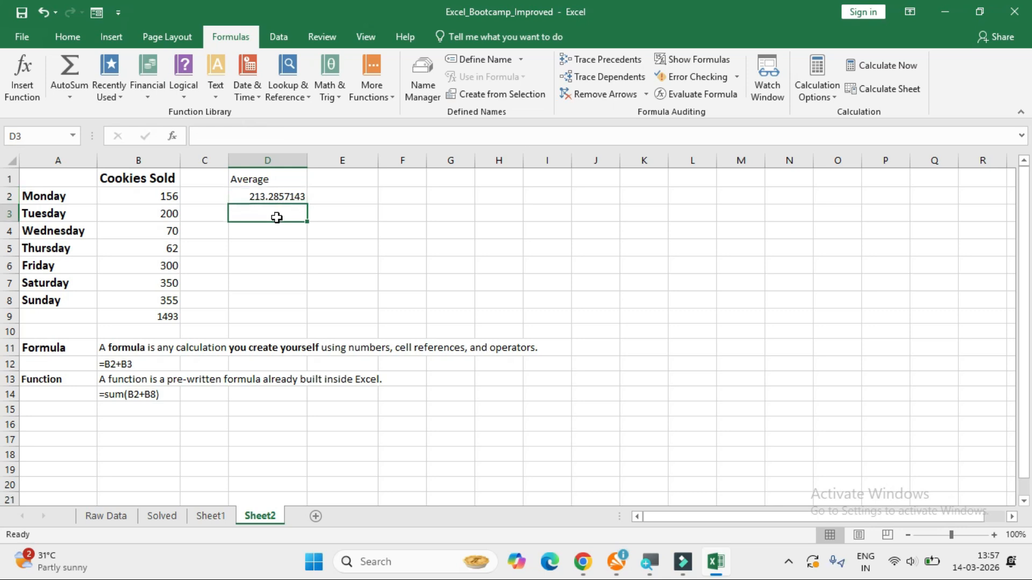
{"action": "type", "text": "MAX"}
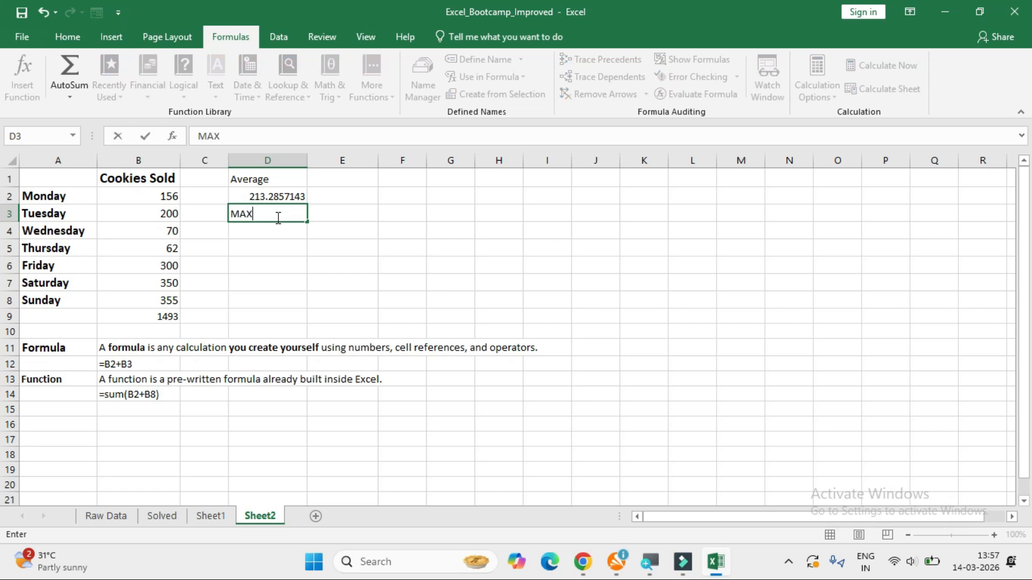
{"action": "key", "text": "Return"}
{"action": "type", "text": "=MAX("}
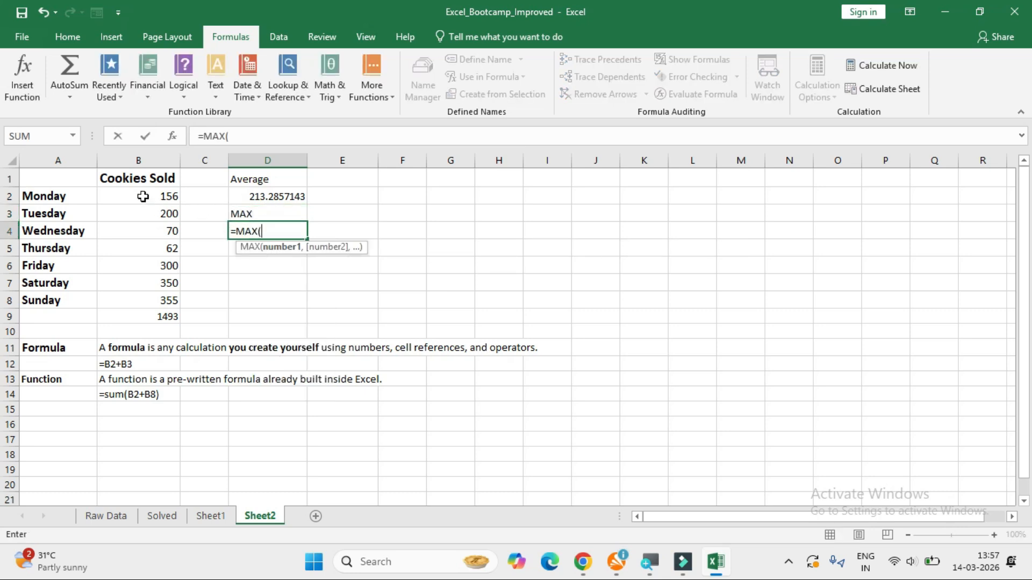
{"action": "left_click_drag", "start_coordinate": [143, 196], "coordinate": [152, 297]}
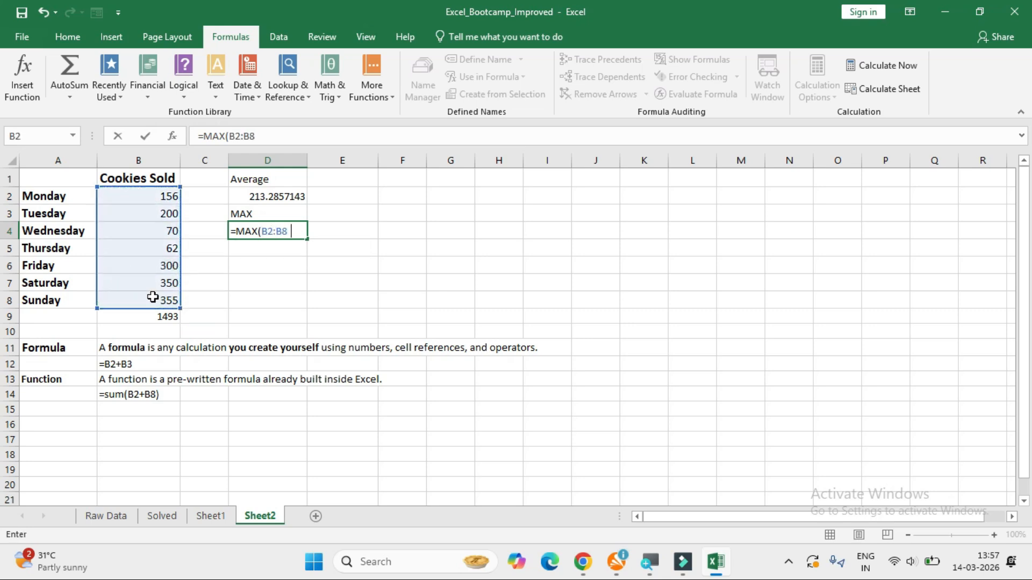
{"action": "key", "text": "Return"}
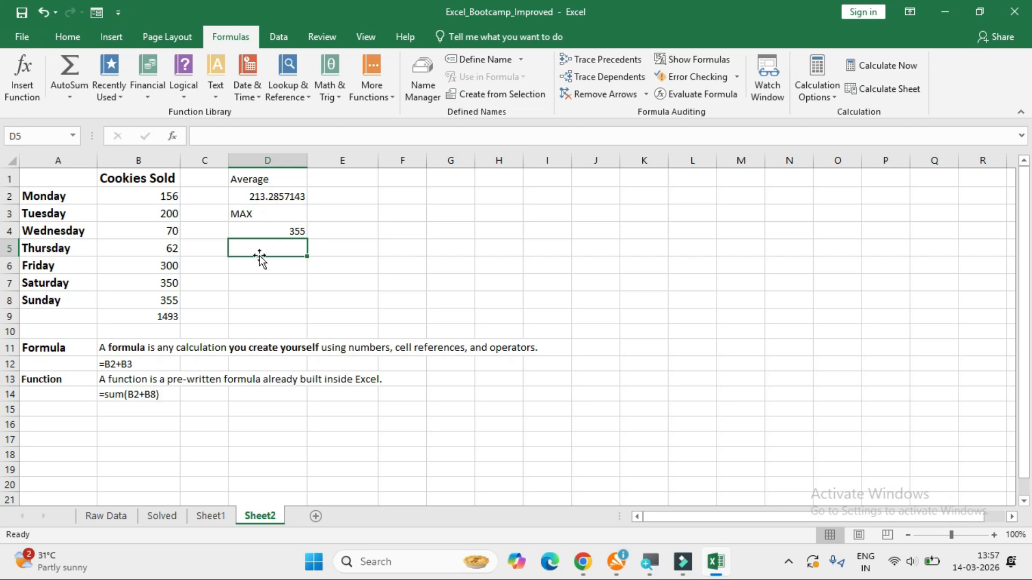
Label cell D5 MIN and find the lowest daily sales in D6 with =MIN(B2:B8).
{"action": "type", "text": "MIN"}
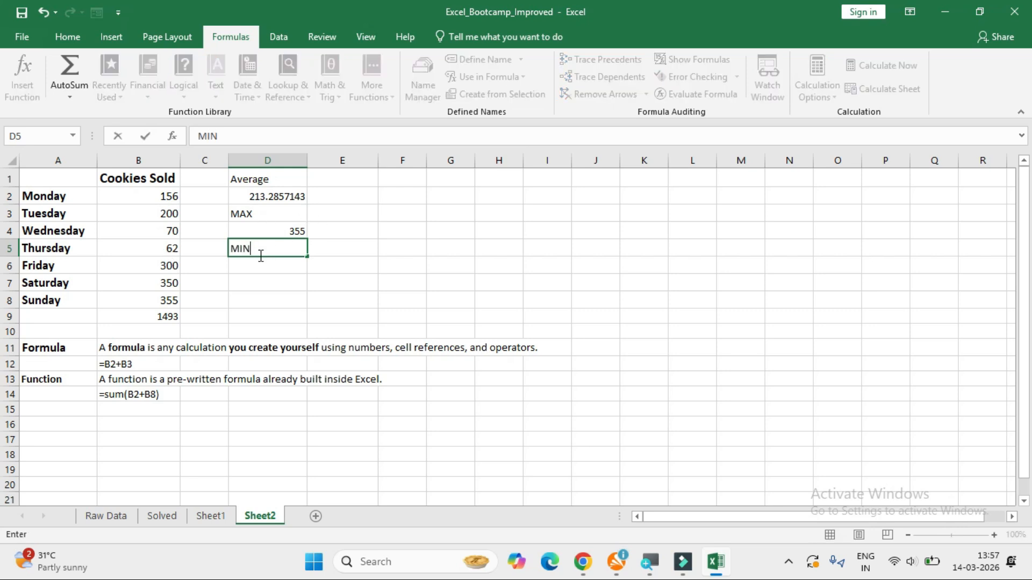
{"action": "key", "text": "Return"}
{"action": "type", "text": "=min"}
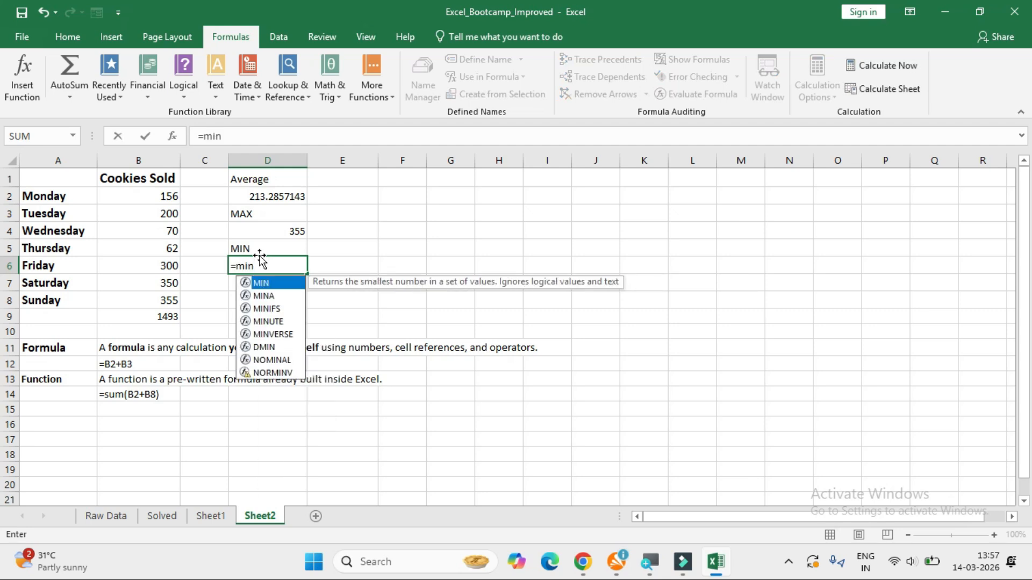
{"action": "type", "text": "("}
{"action": "left_click_drag", "start_coordinate": [143, 197], "coordinate": [153, 294]}
{"action": "key", "text": "Return"}
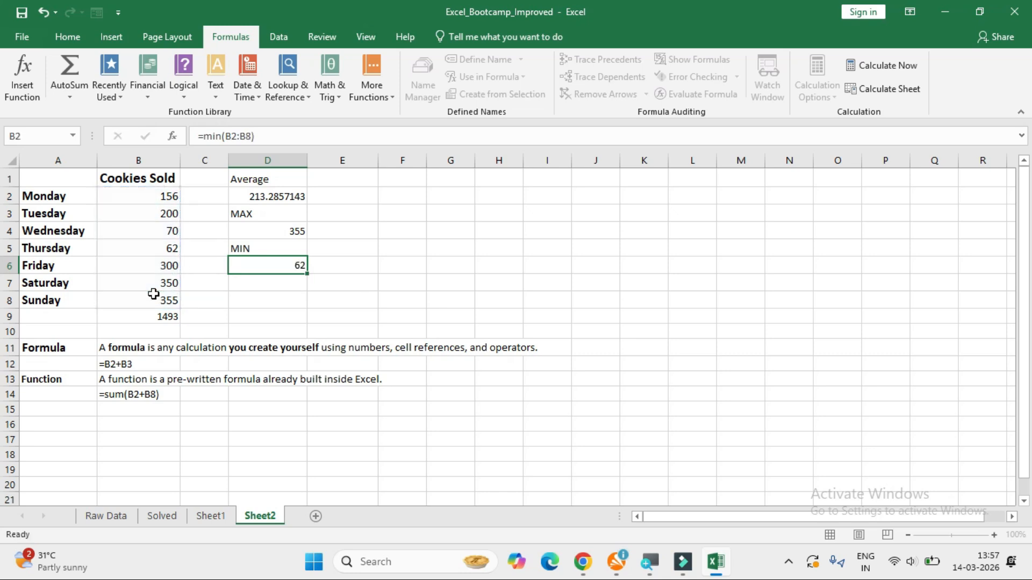
{"action": "left_click", "coordinate": [234, 269]}
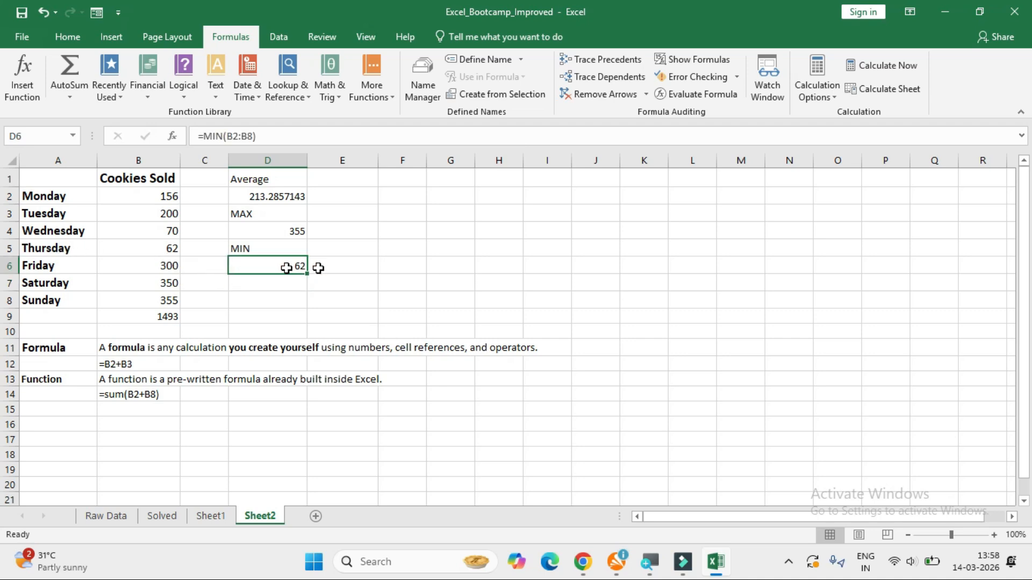
Label cell E1 COUNT and count the daily sales entries in E2 with =COUNT(B2:B8).
{"action": "left_click", "coordinate": [345, 177]}
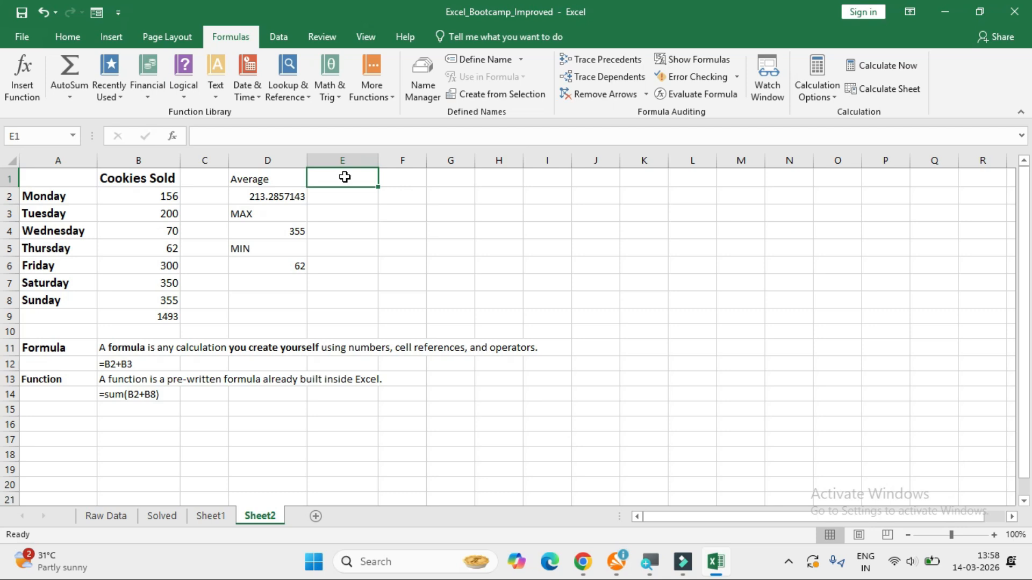
{"action": "type", "text": "COUNT"}
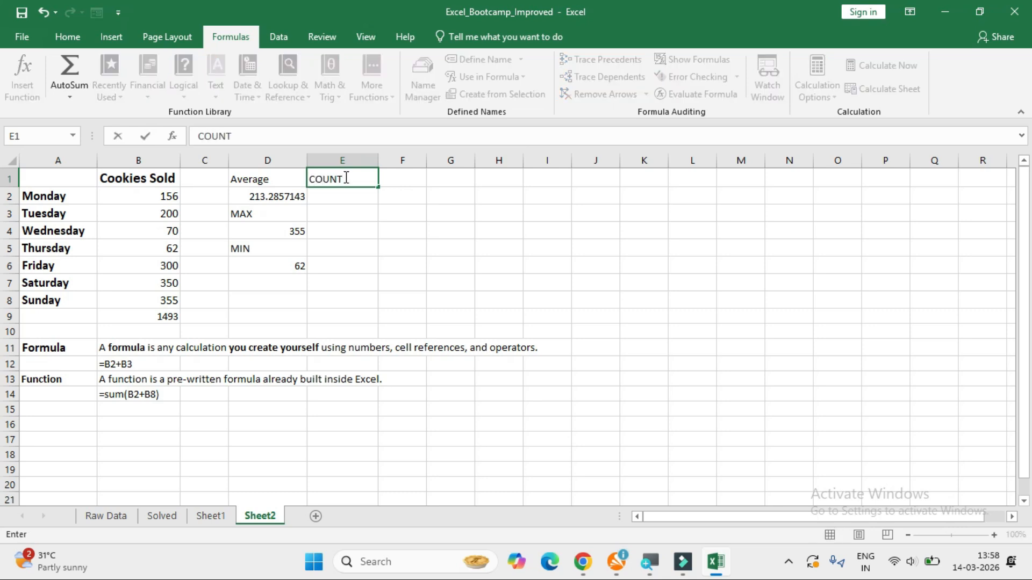
{"action": "key", "text": "Return"}
{"action": "type", "text": "COUNT("}
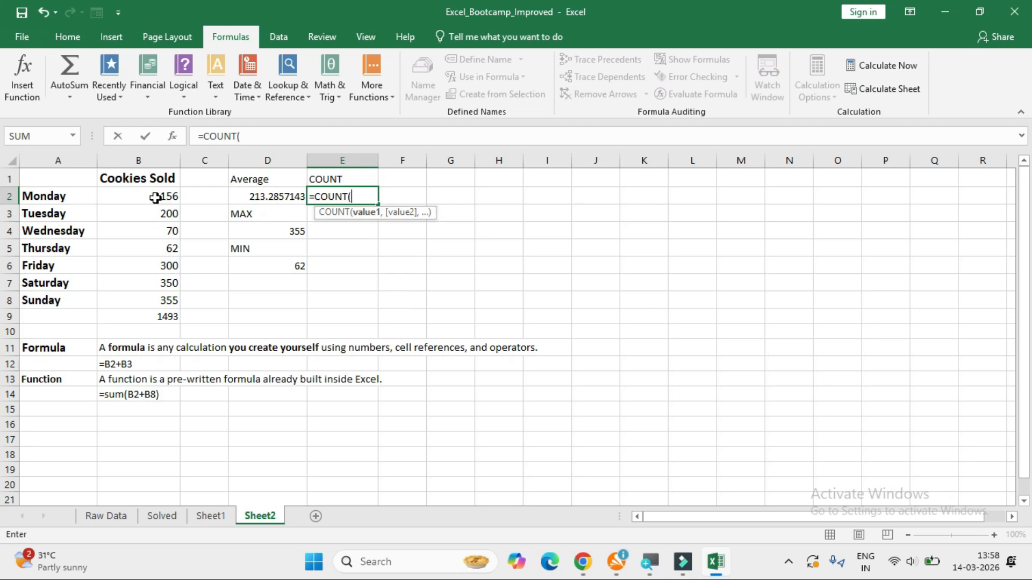
{"action": "left_click_drag", "start_coordinate": [156, 198], "coordinate": [154, 300]}
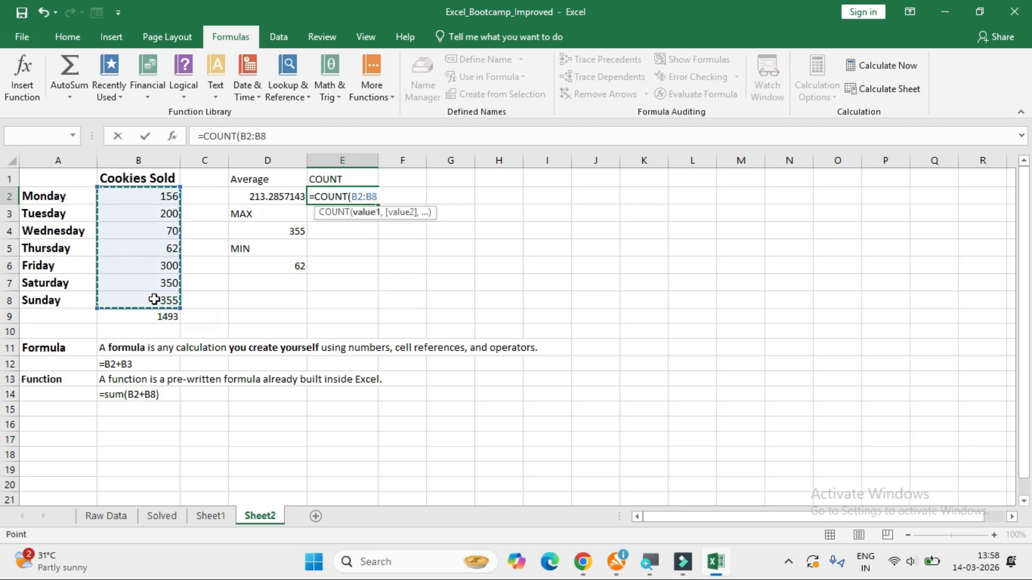
{"action": "type", "text": ")"}
{"action": "key", "text": "Return"}
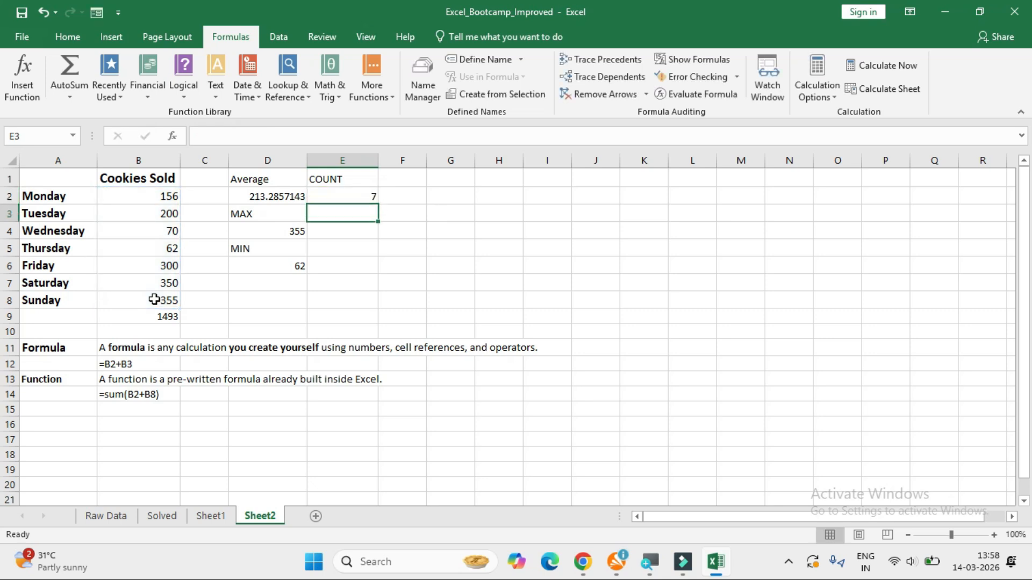
{"action": "left_click", "coordinate": [345, 194]}
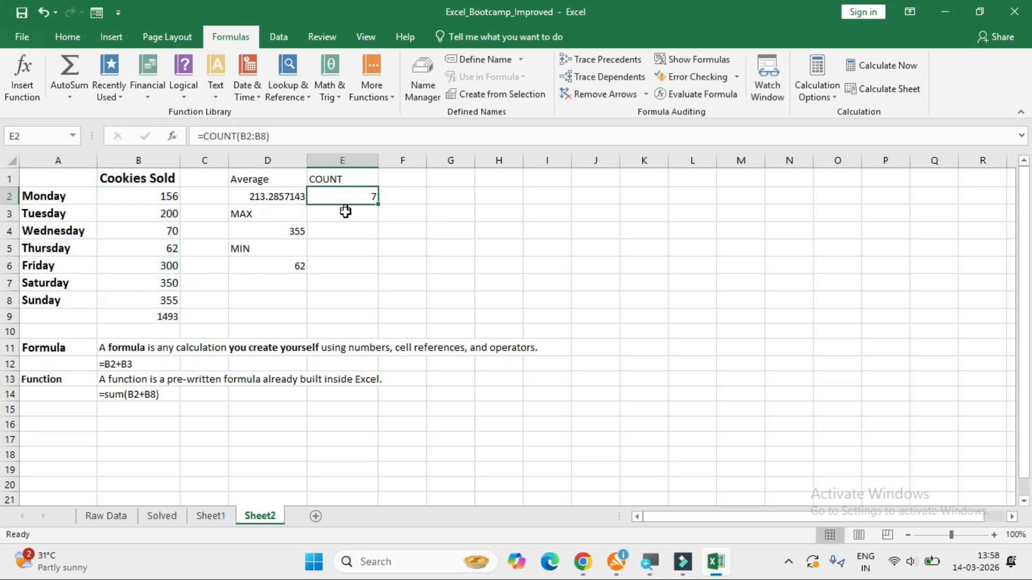
Label cell E3 IF and rate Sunday's sales in E4 with =IF(B8>350,"Great Job","Nedd Improvement").
{"action": "left_click", "coordinate": [335, 235]}
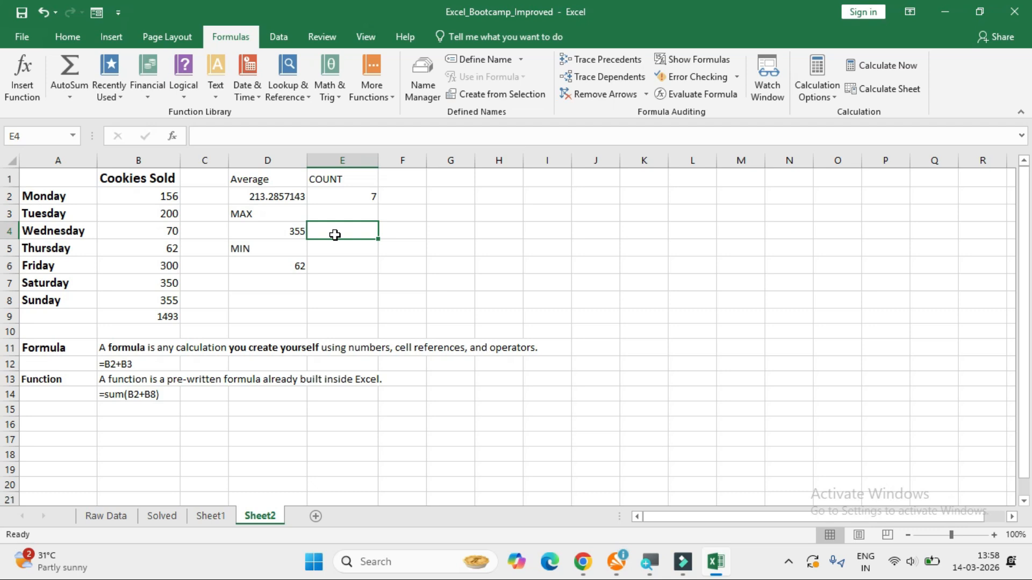
{"action": "key", "text": "Up"}
{"action": "type", "text": "IF"}
{"action": "key", "text": "Return"}
{"action": "type", "text": "=IF"}
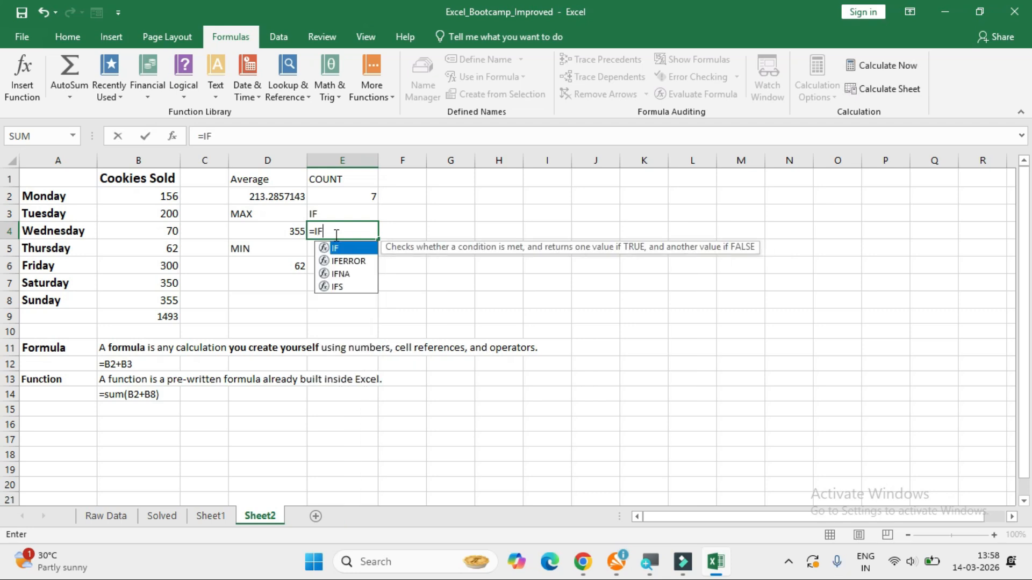
{"action": "type", "text": "("}
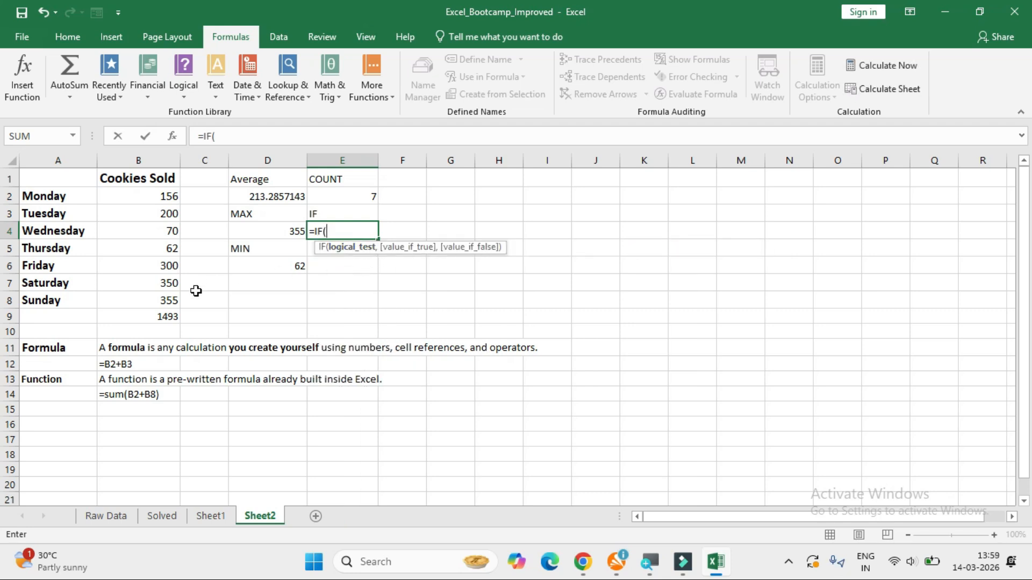
{"action": "left_click", "coordinate": [168, 302]}
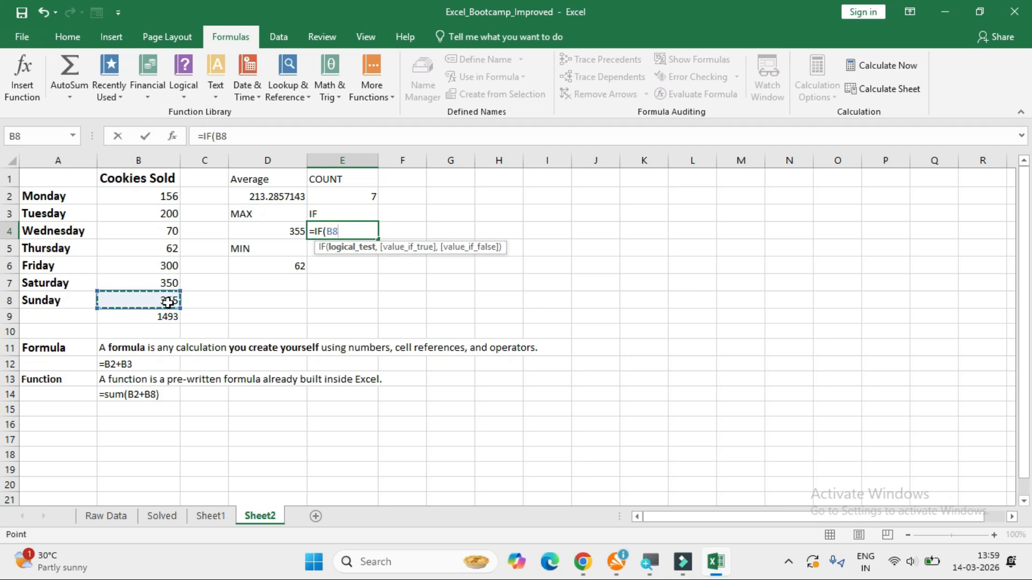
{"action": "type", "text": ">"}
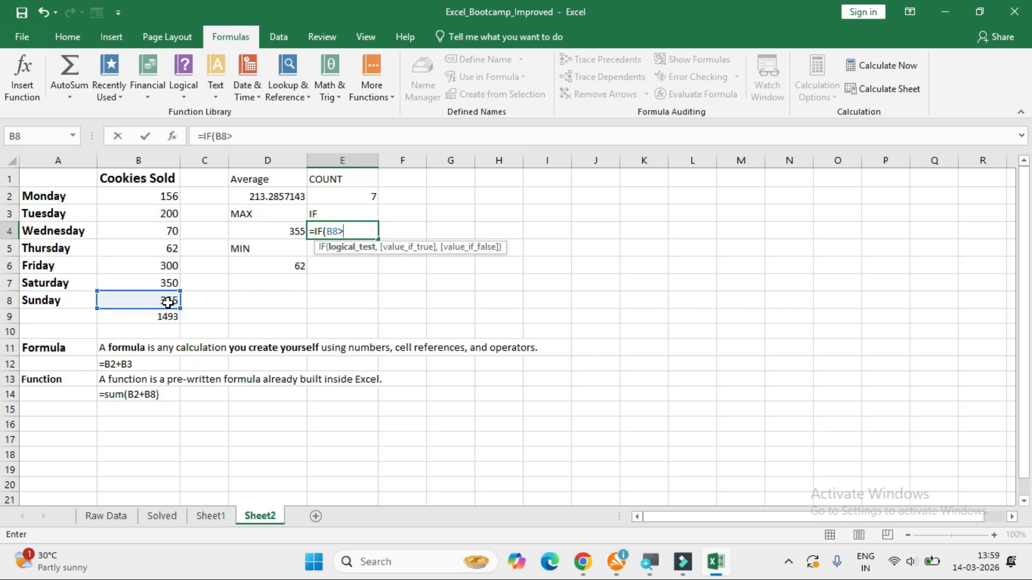
{"action": "type", "text": "350,"}
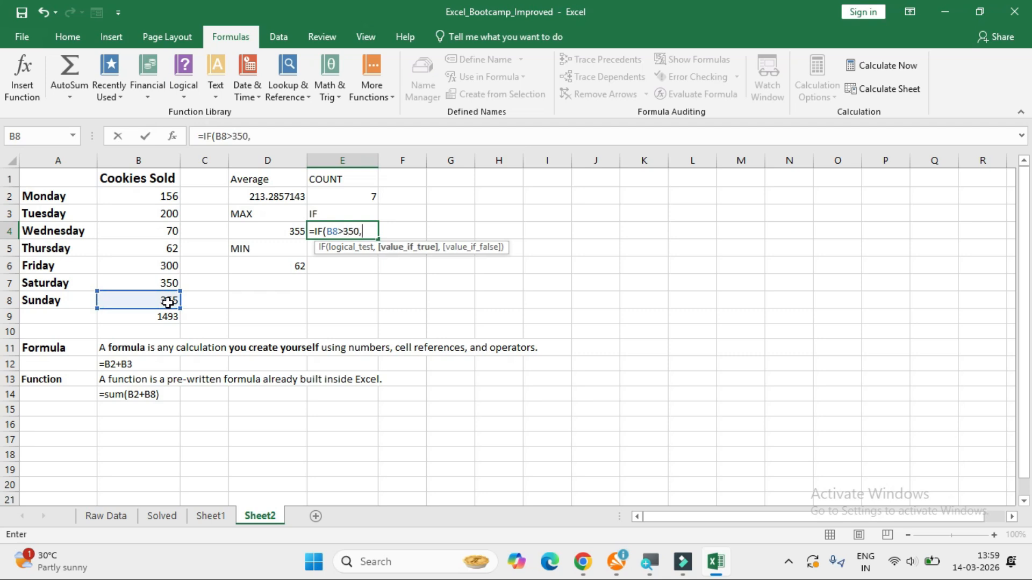
{"action": "type", "text": "\""}
{"action": "type", "text": "Great Job\","}
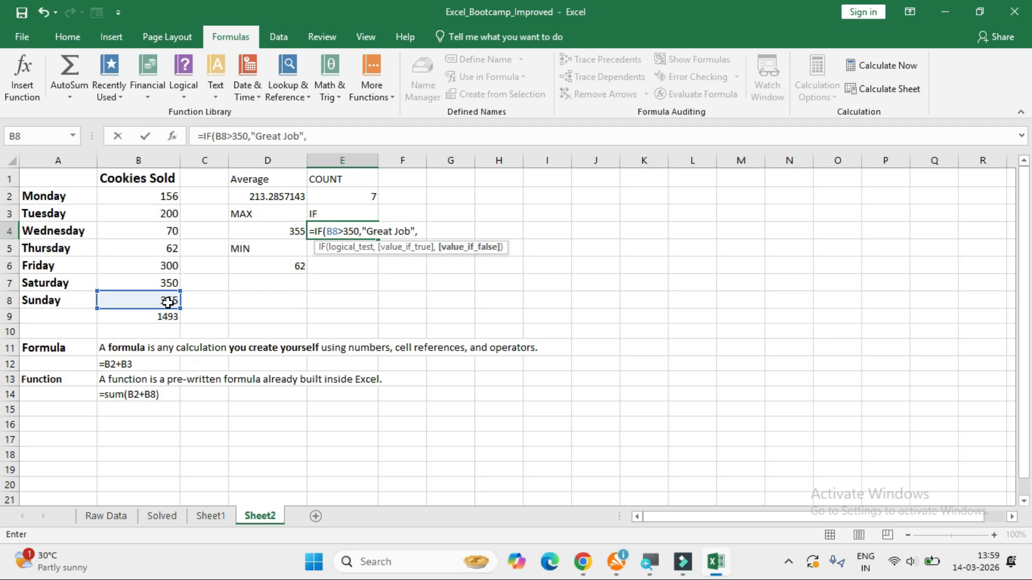
{"action": "type", "text": "\"Nedd Improvement\""}
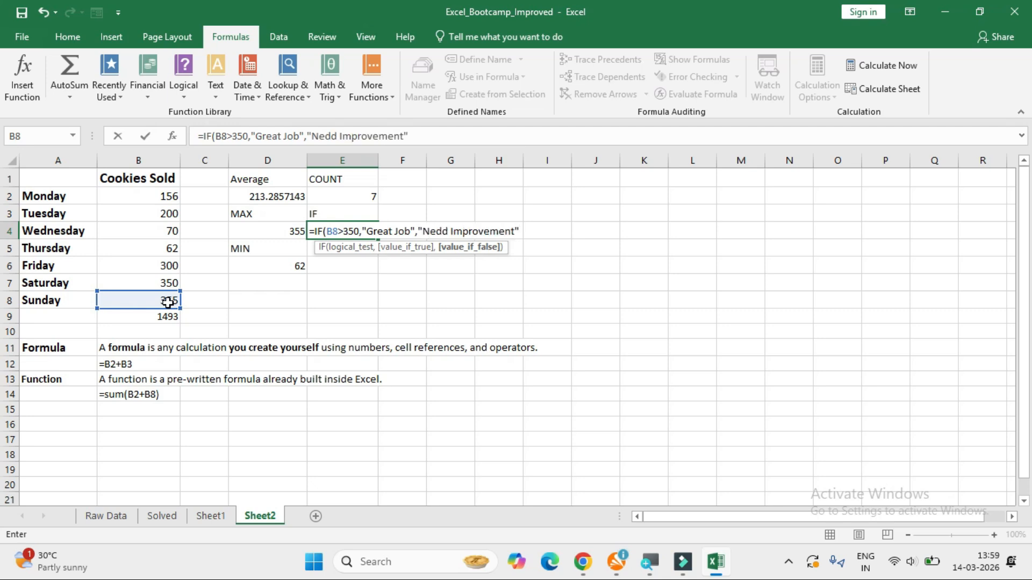
{"action": "type", "text": ")"}
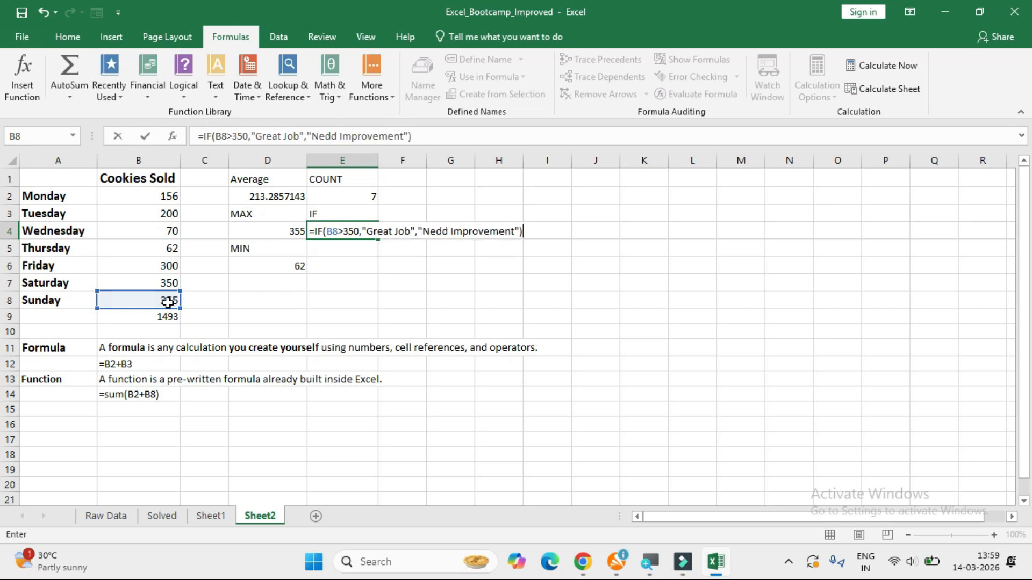
{"action": "key", "text": "Return"}
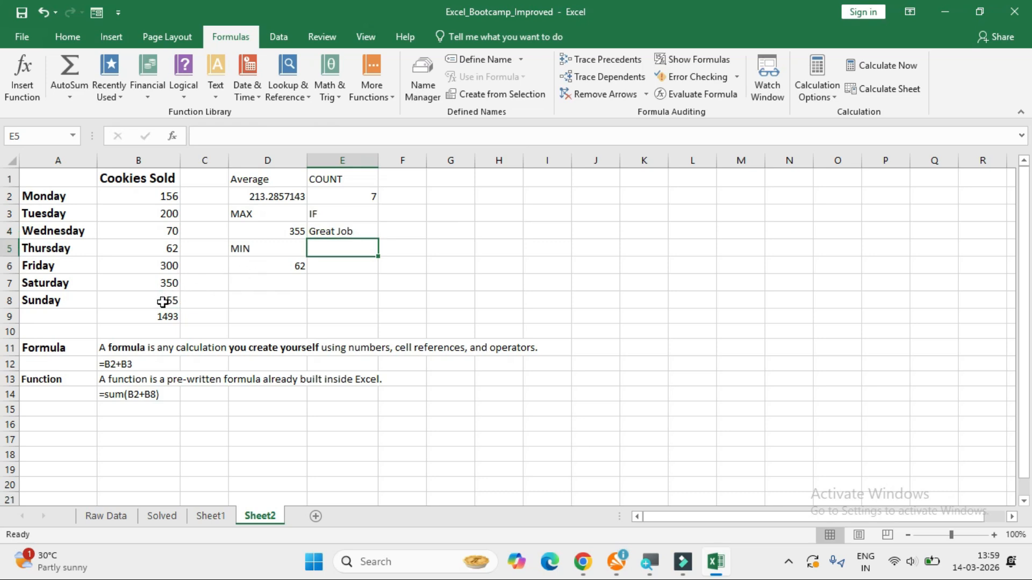
{"action": "left_click", "coordinate": [162, 302]}
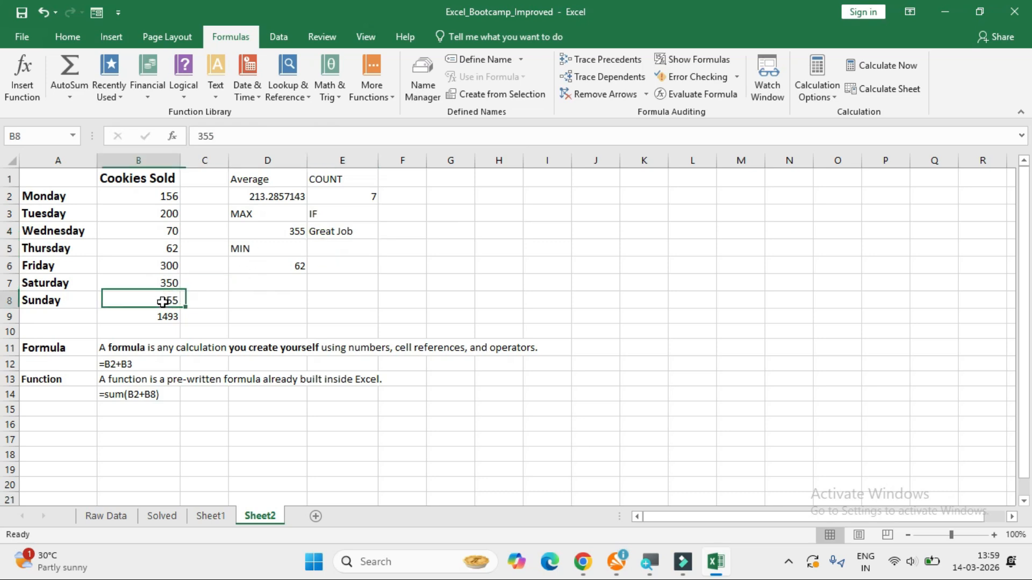
Widen column E to fit the IF result and change Sunday's sales in B8 to 348.
{"action": "left_click", "coordinate": [331, 235]}
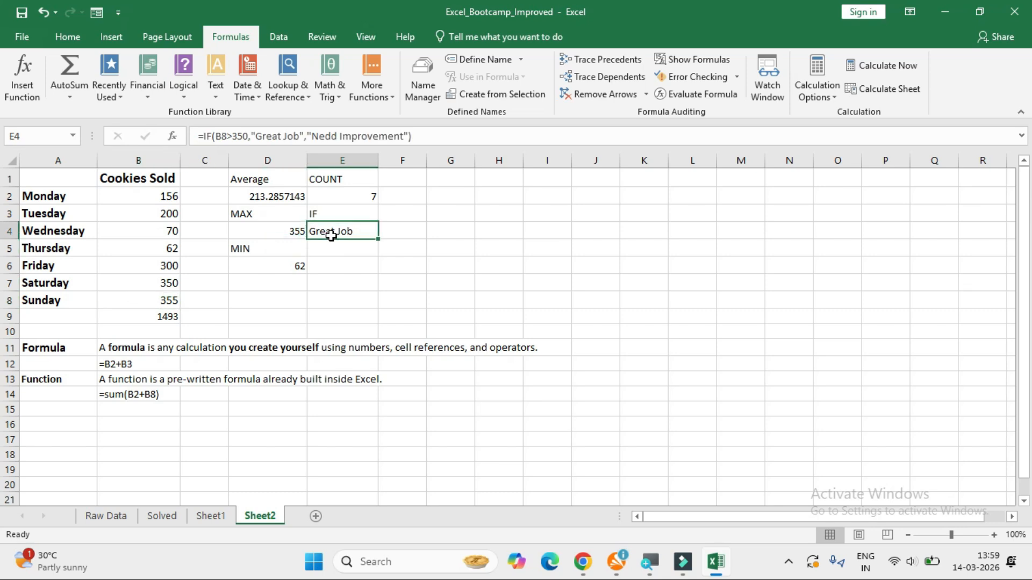
{"action": "left_click_drag", "start_coordinate": [377, 161], "coordinate": [403, 161]}
{"action": "left_click", "coordinate": [159, 299]}
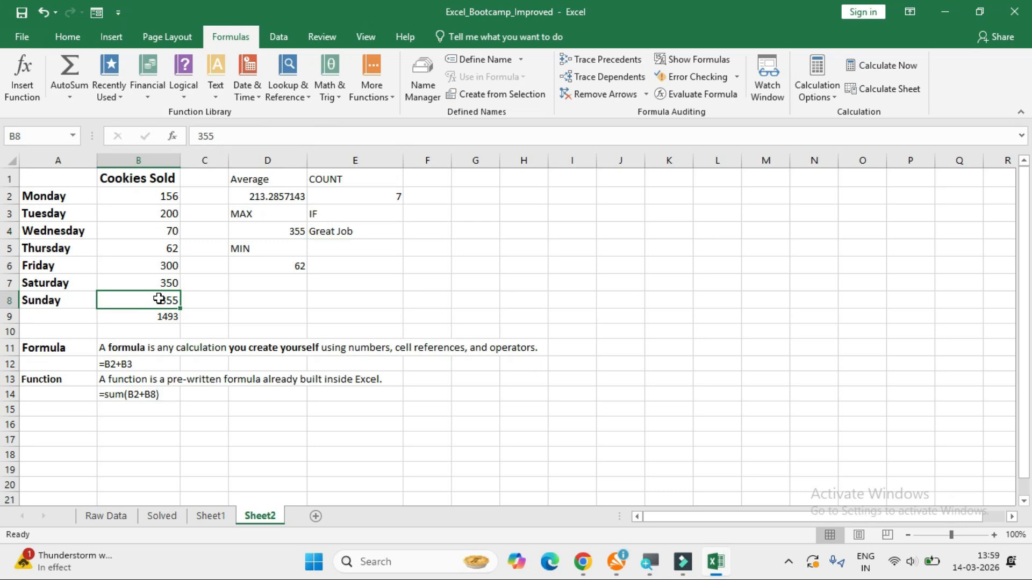
{"action": "type", "text": "348"}
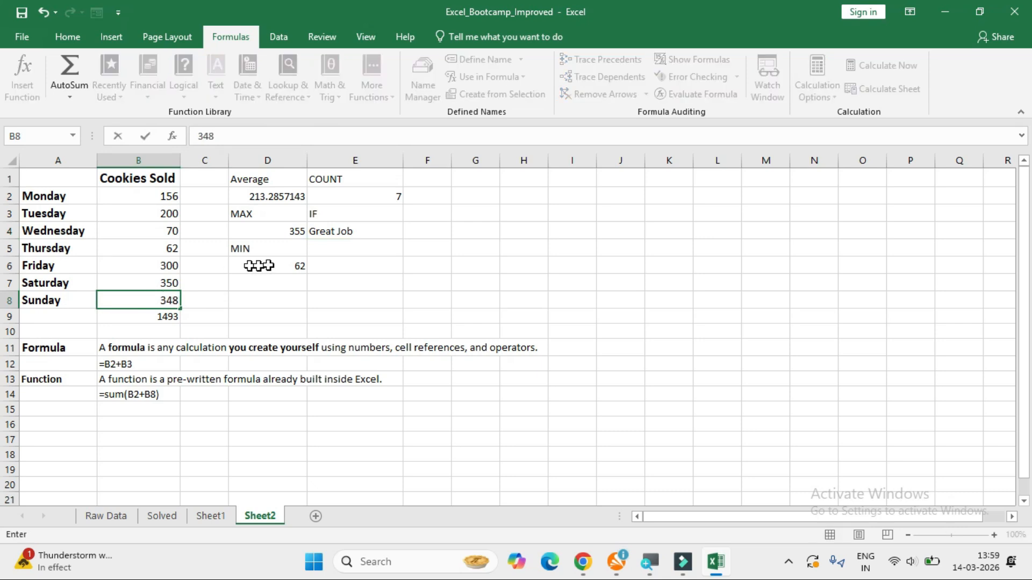
Correct the IF formula's false text in E4 to "Need Improvement" and review the function's arguments.
{"action": "left_click", "coordinate": [359, 233]}
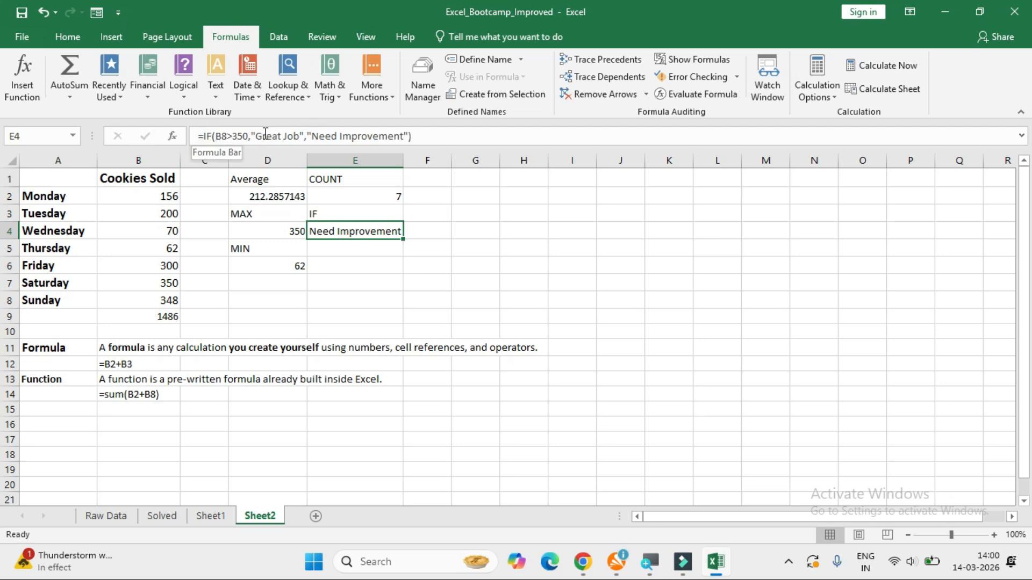
{"action": "left_click", "coordinate": [170, 136]}
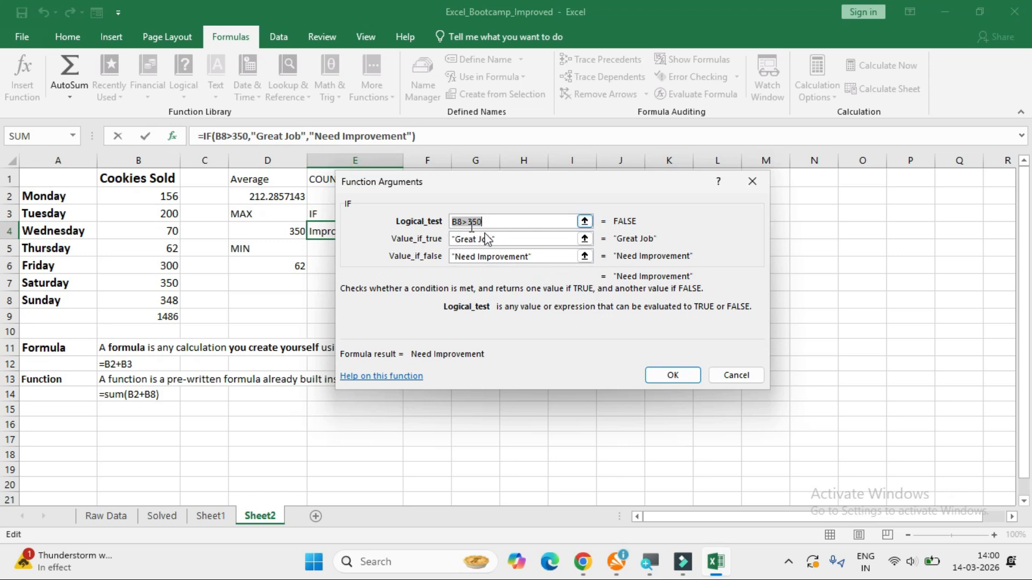
{"action": "left_click", "coordinate": [667, 375]}
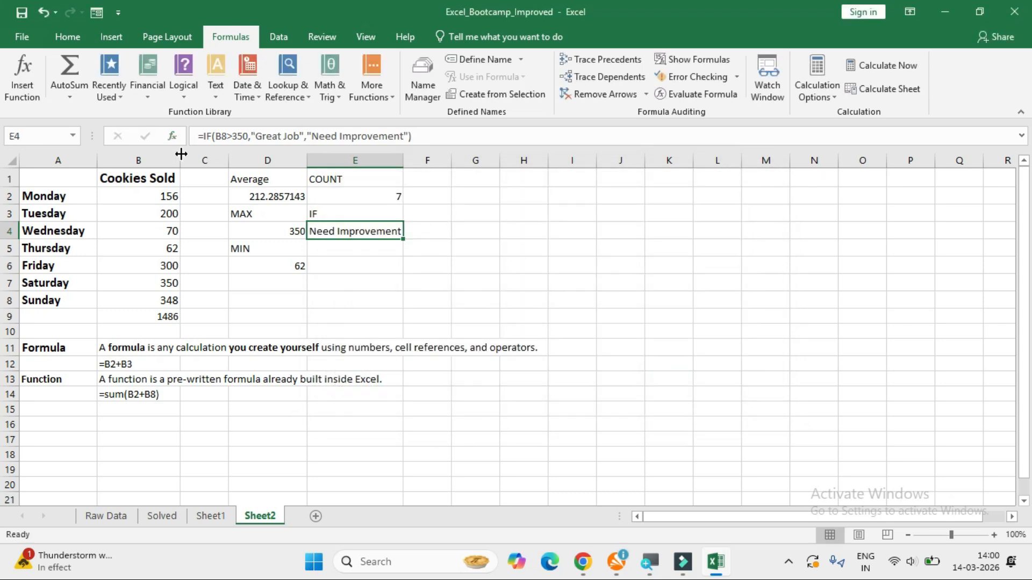
Browse the function library's AutoSum, recently used, financial and logical function lists.
{"action": "left_click", "coordinate": [76, 37]}
{"action": "left_click", "coordinate": [226, 38]}
{"action": "left_click", "coordinate": [68, 88]}
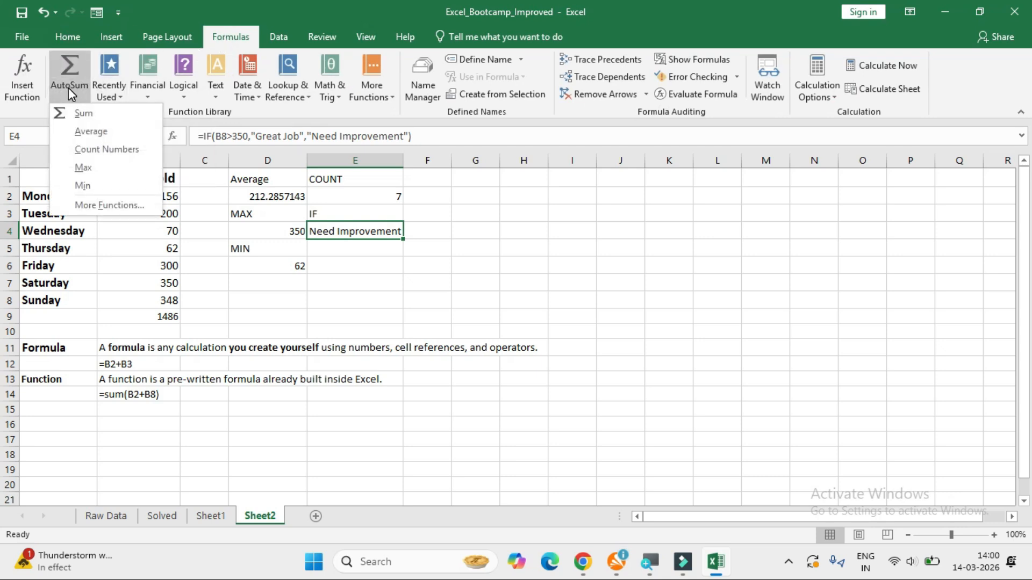
{"action": "left_click", "coordinate": [109, 93]}
{"action": "left_click", "coordinate": [148, 93]}
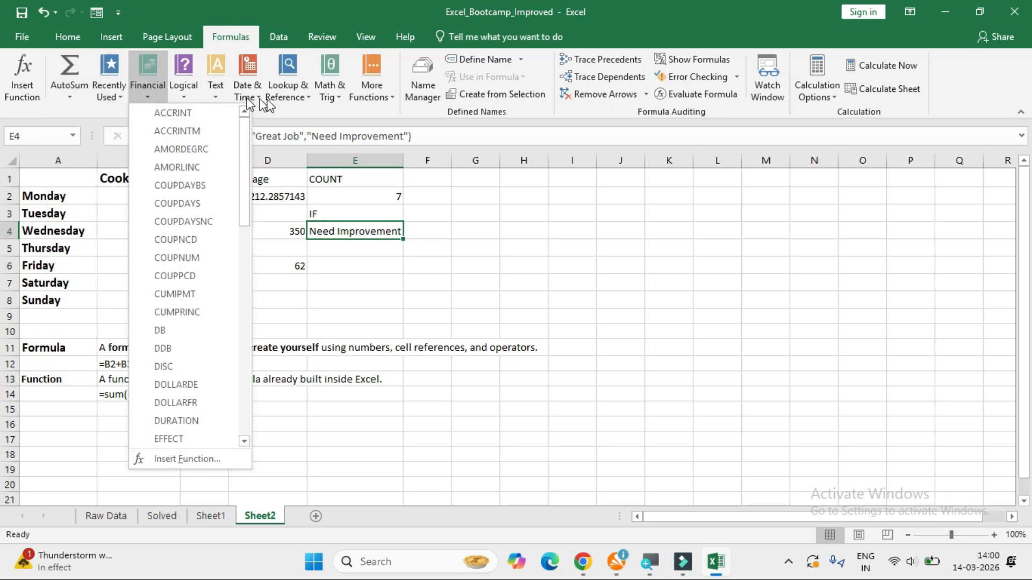
{"action": "left_click", "coordinate": [185, 97]}
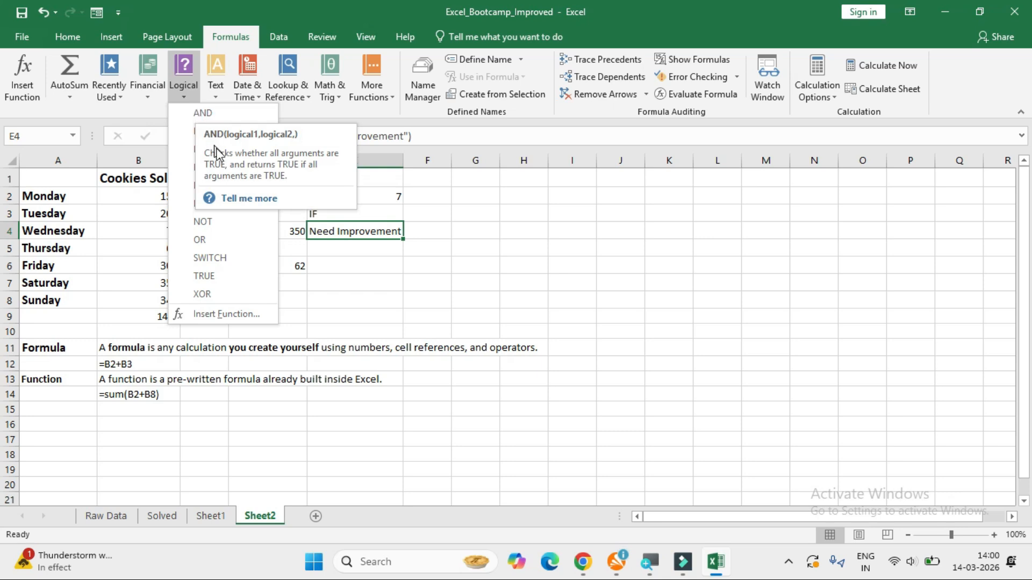
{"action": "left_click", "coordinate": [380, 255]}
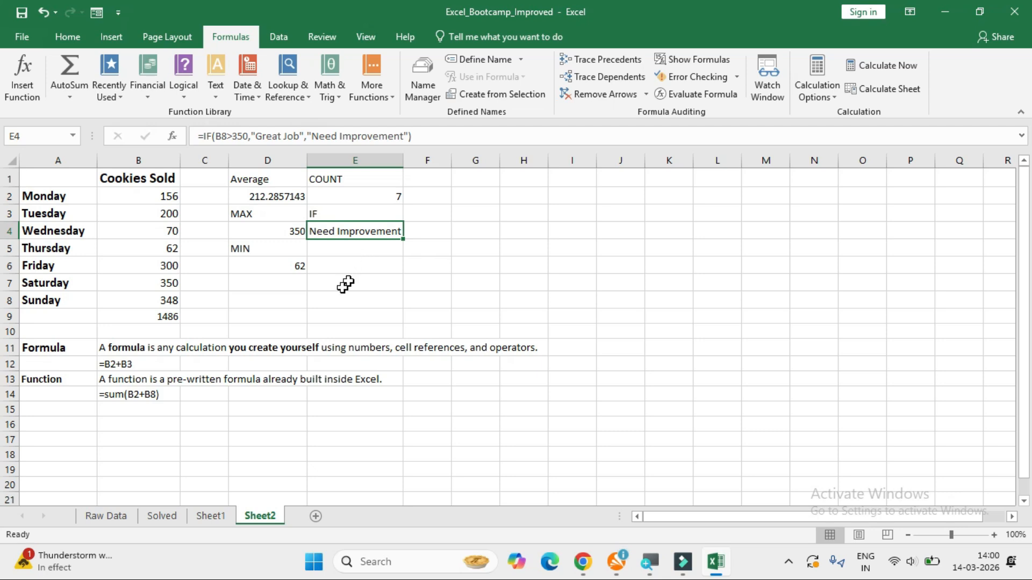
Review the SUM formula in B9 and copy it with its relative references into C9.
{"action": "left_click", "coordinate": [166, 317]}
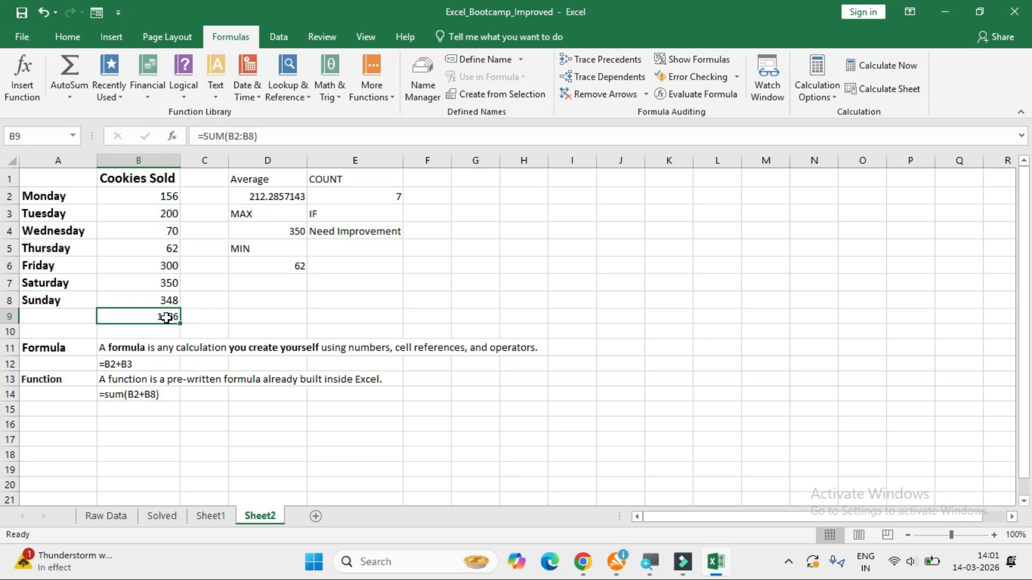
{"action": "double_click", "coordinate": [167, 317]}
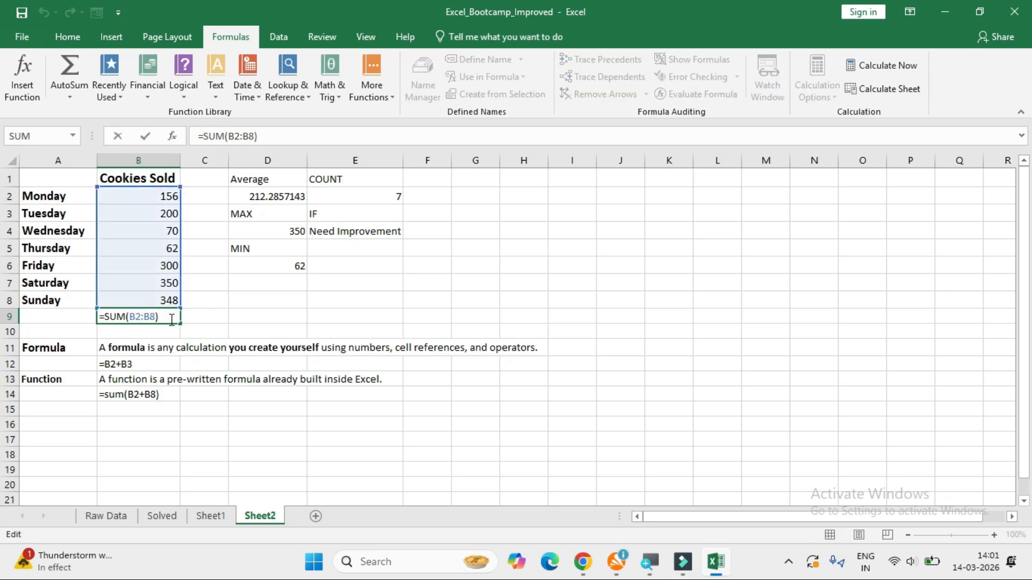
{"action": "key", "text": "Return"}
{"action": "left_click", "coordinate": [169, 316]}
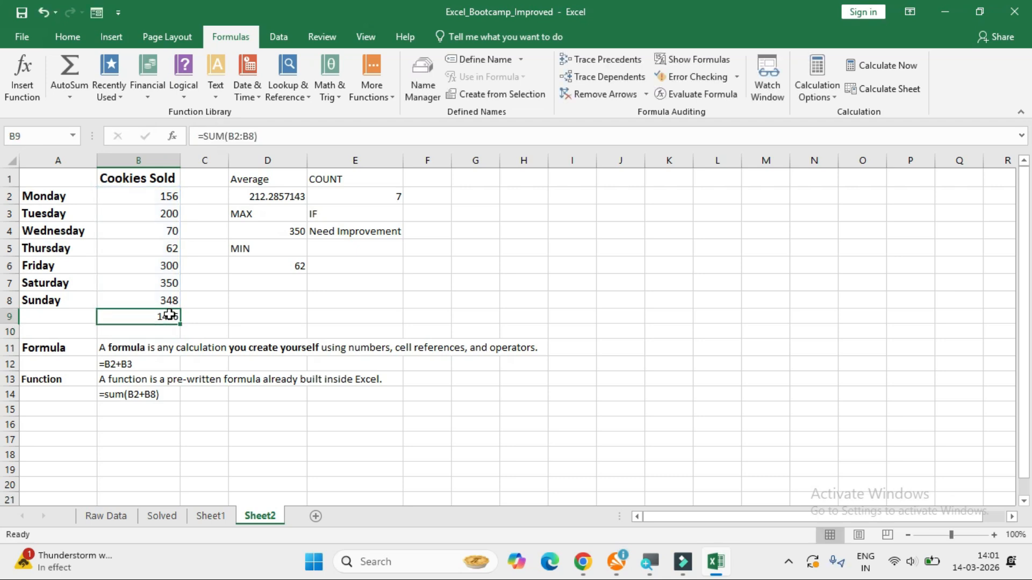
{"action": "key", "text": "ctrl+c"}
{"action": "left_click", "coordinate": [207, 323]}
{"action": "key", "text": "ctrl+v"}
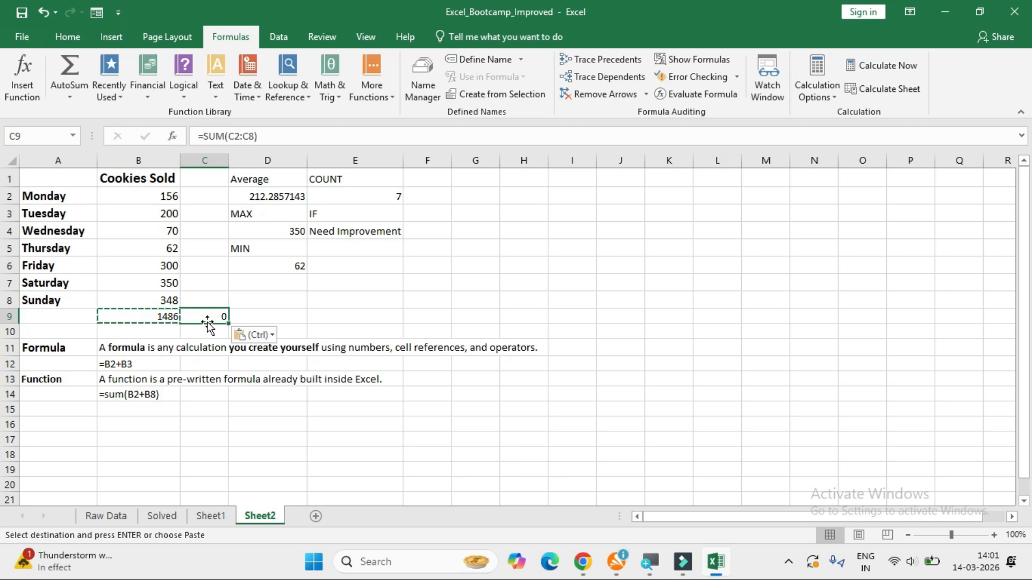
Compare the cell ranges referenced by the SUM formulas in C9 and B9.
{"action": "left_click", "coordinate": [212, 318]}
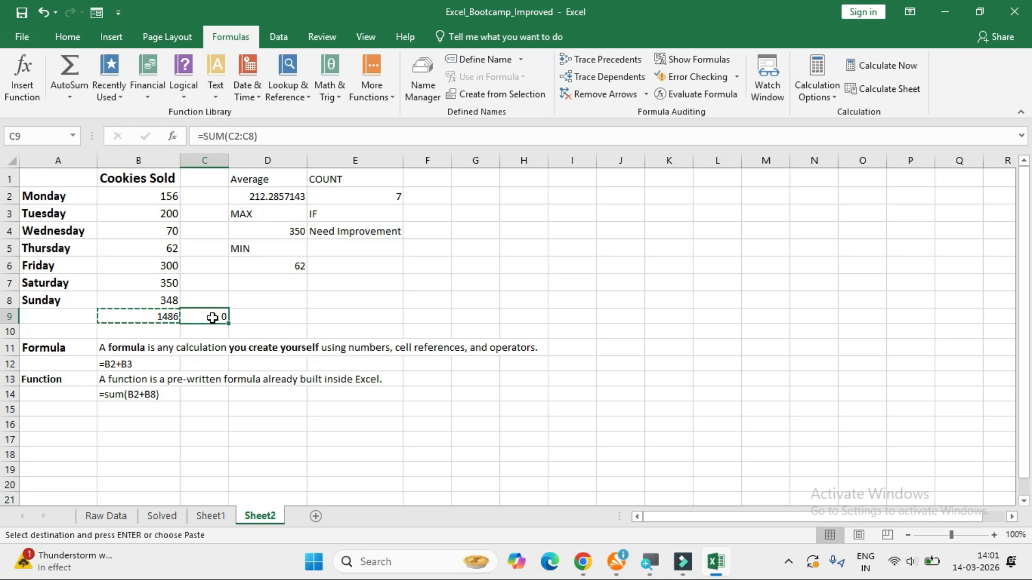
{"action": "double_click", "coordinate": [212, 319]}
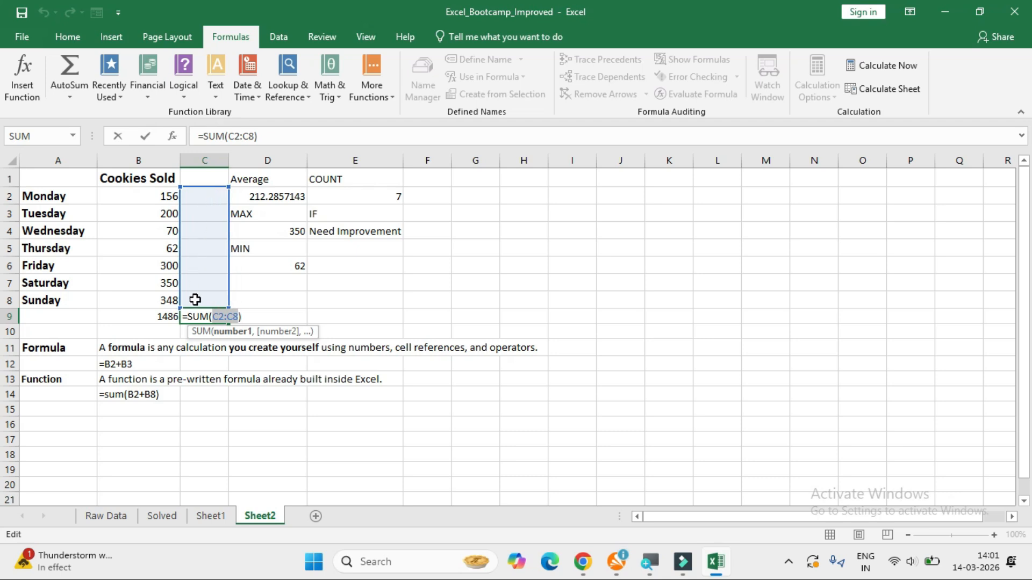
{"action": "left_click", "coordinate": [162, 316]}
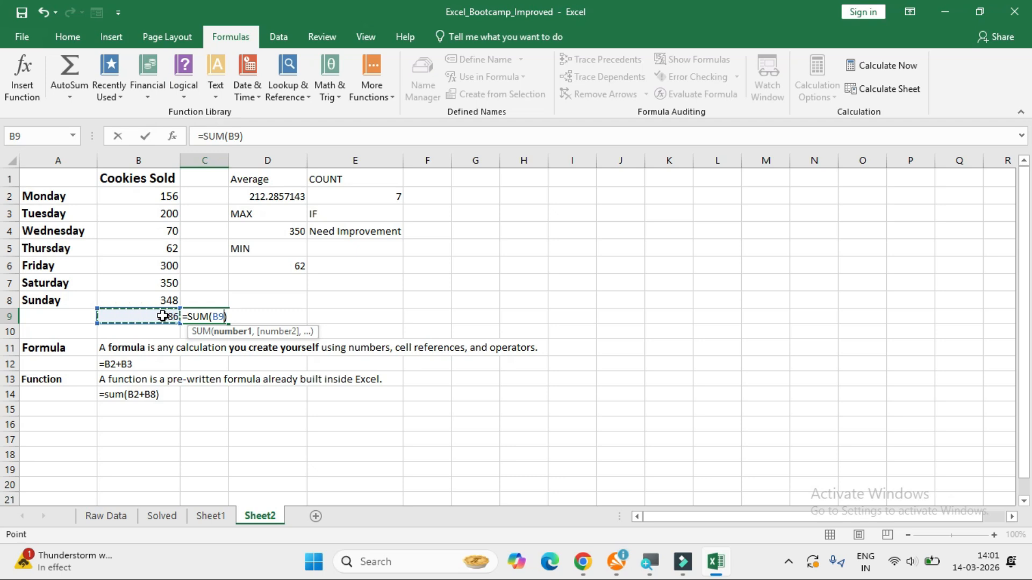
{"action": "key", "text": "Return"}
{"action": "double_click", "coordinate": [162, 317]}
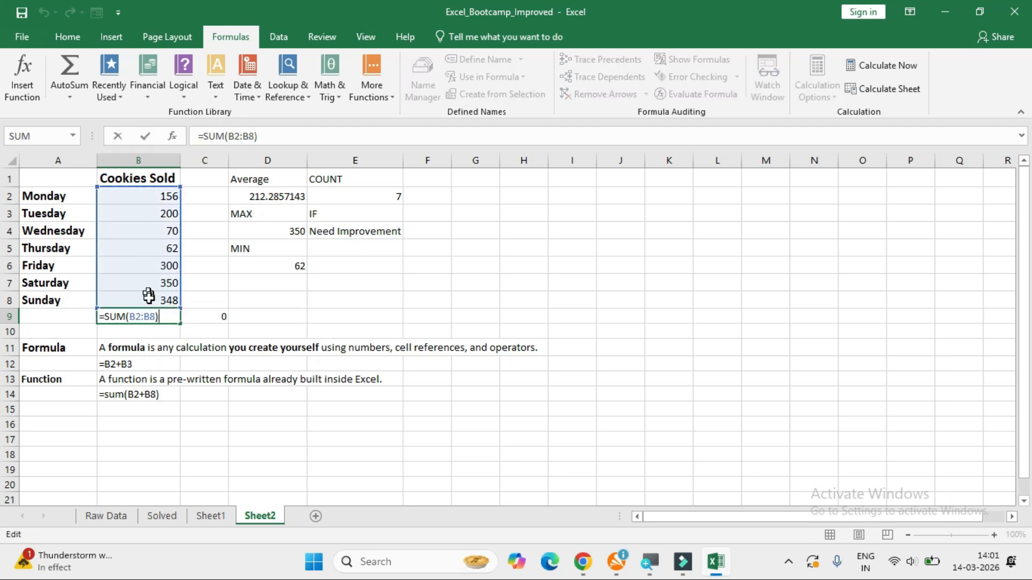
{"action": "left_click", "coordinate": [194, 316]}
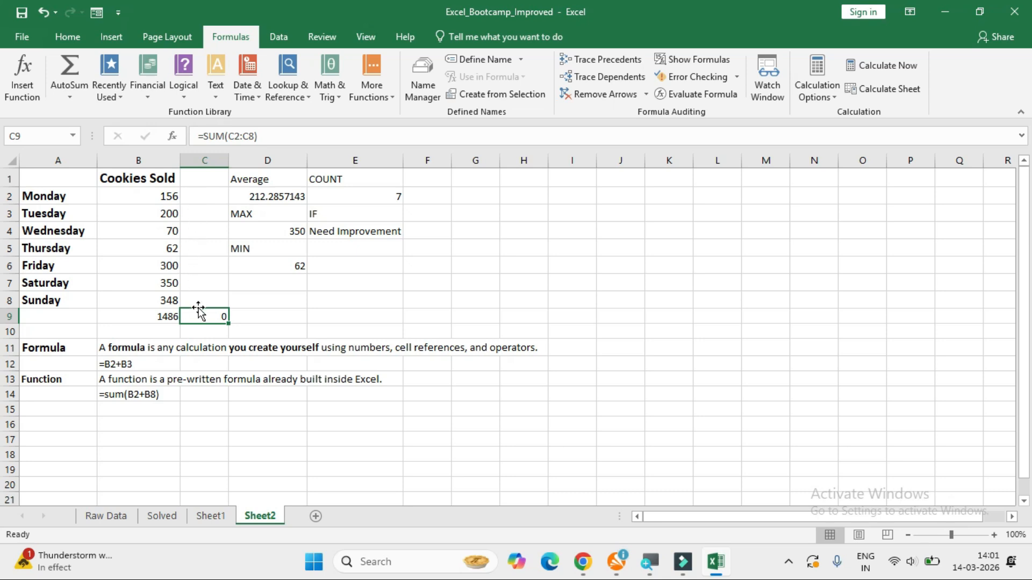
Make the range in B9's SUM formula absolute so it reads =SUM($B$2:$B$8).
{"action": "left_click", "coordinate": [165, 317]}
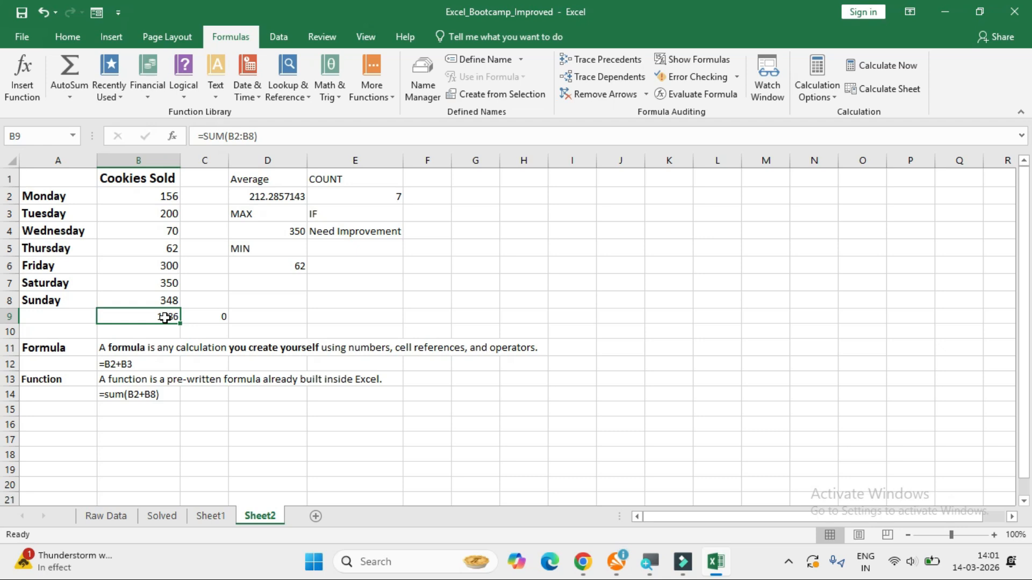
{"action": "double_click", "coordinate": [165, 318]}
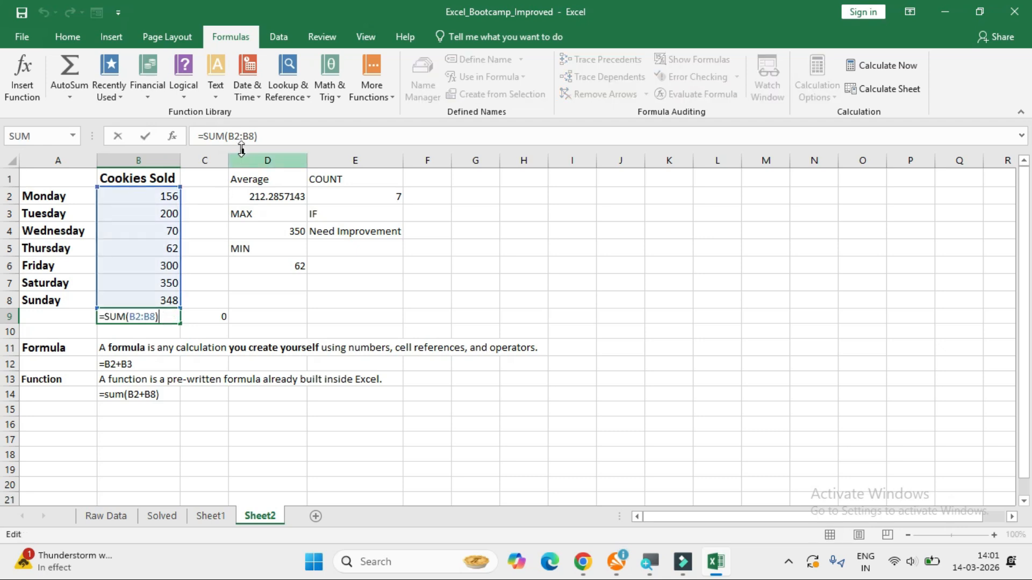
{"action": "left_click", "coordinate": [232, 136]}
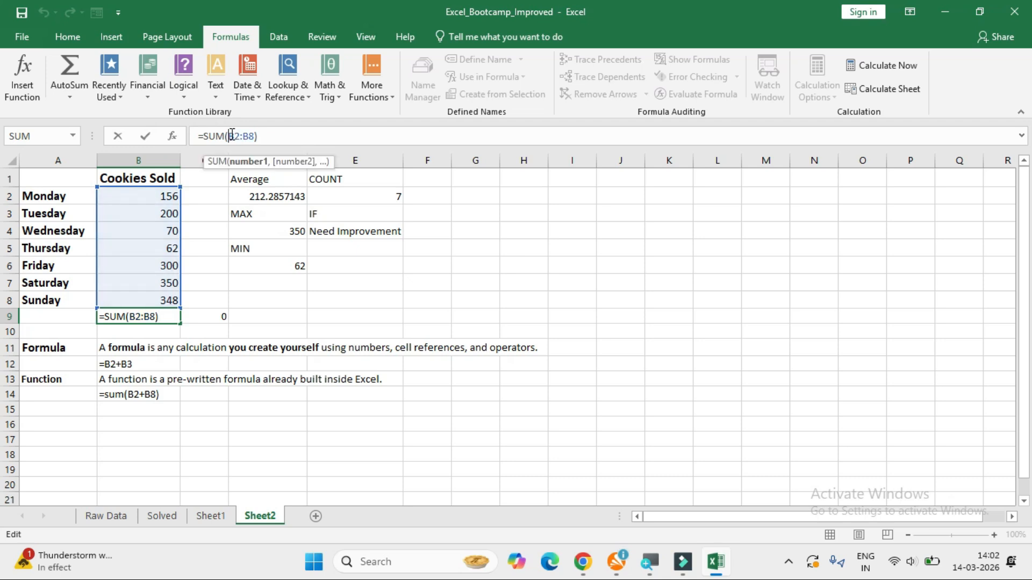
{"action": "type", "text": "$"}
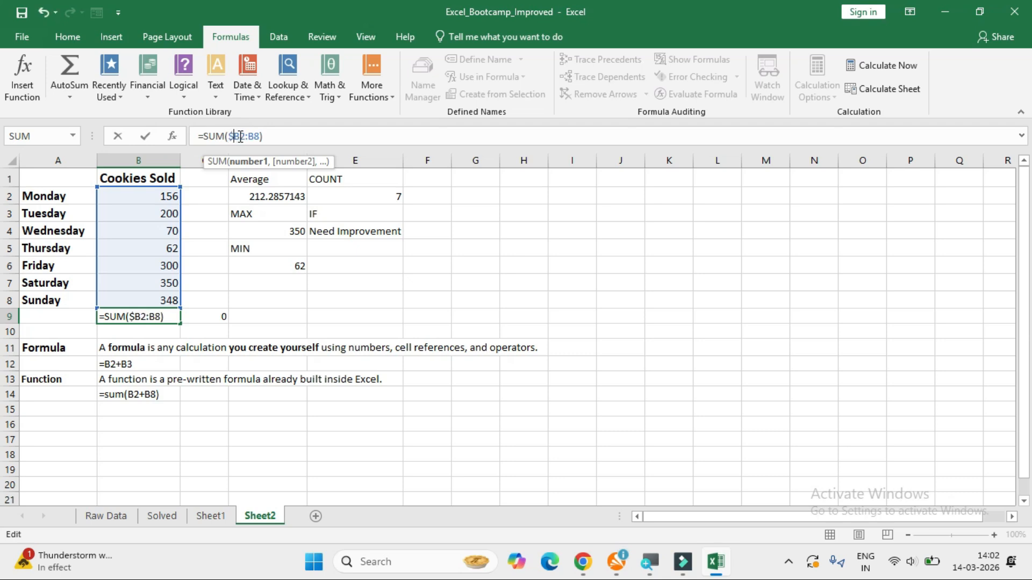
{"action": "type", "text": "$"}
{"action": "double_click", "coordinate": [262, 136]}
{"action": "left_click_drag", "start_coordinate": [262, 136], "coordinate": [264, 136]}
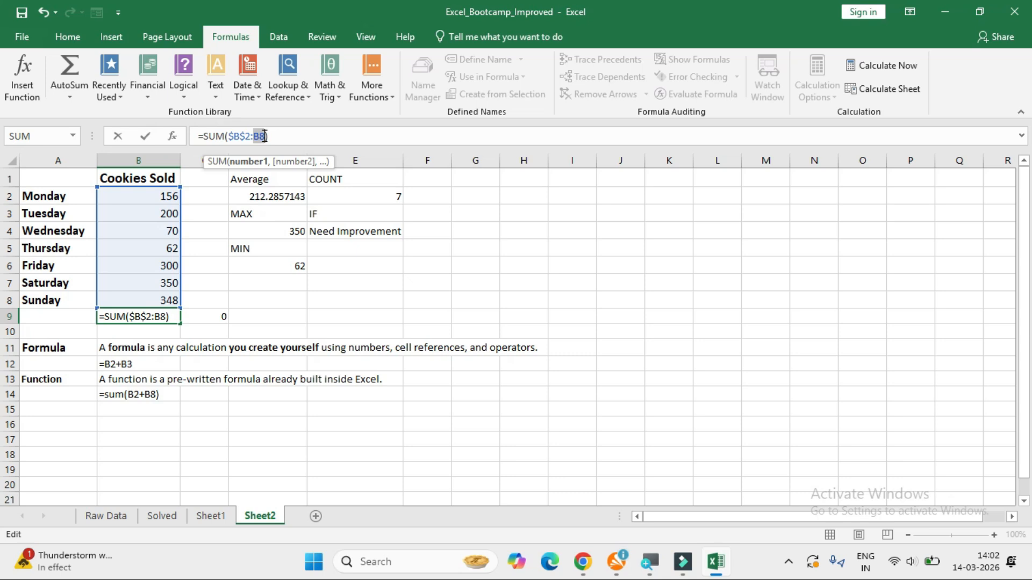
{"action": "key", "text": "Return"}
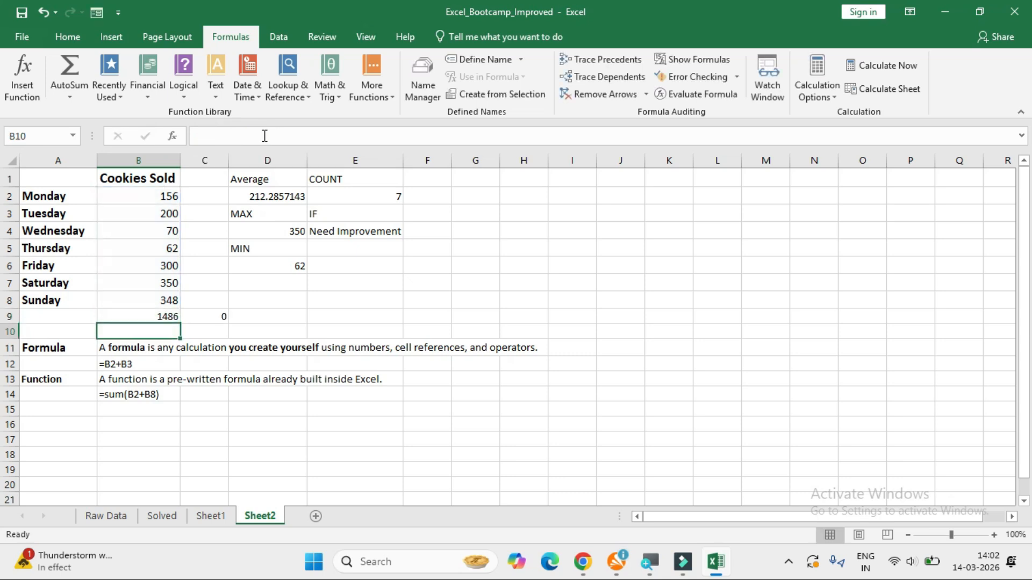
Copy the absolute-reference SUM formula from B9 into C9, replacing the relative one.
{"action": "left_click", "coordinate": [142, 319]}
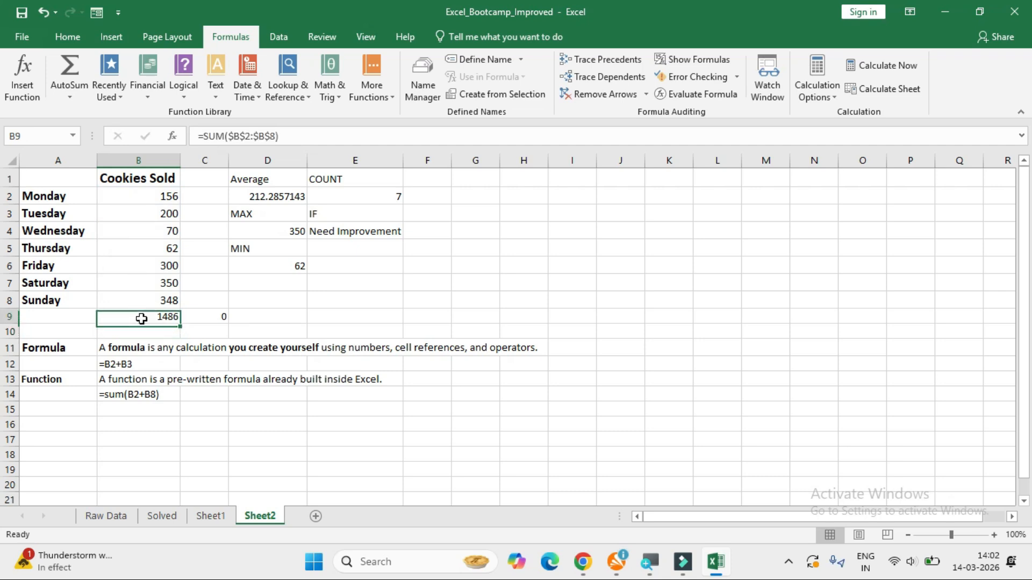
{"action": "key", "text": "ctrl+c"}
{"action": "left_click", "coordinate": [201, 322]}
{"action": "key", "text": "ctrl+v"}
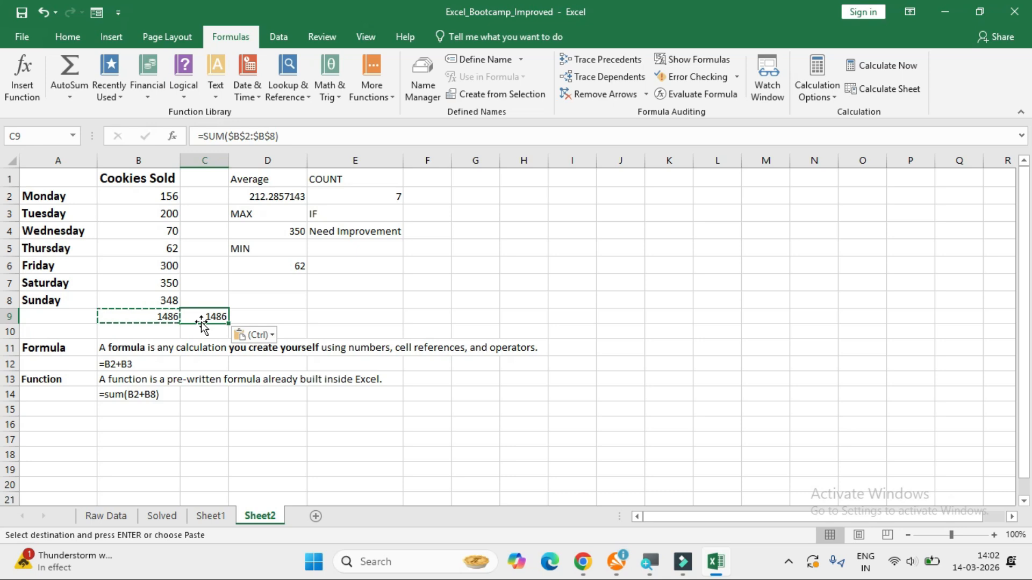